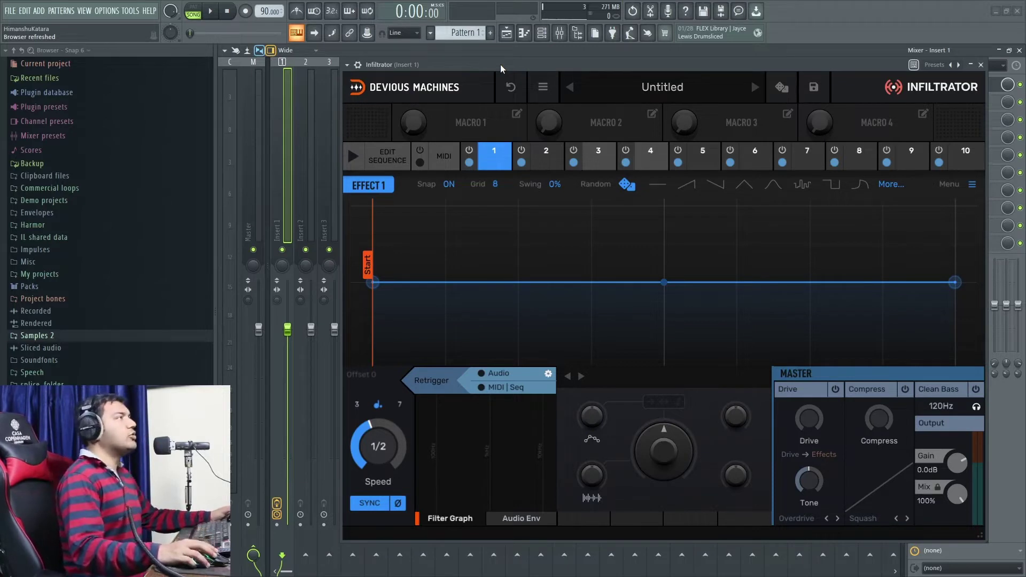
# Load the Ladder LP filter into effect slot 1
pyautogui.moveTo(501, 64); pyautogui.dragTo(518, 66)
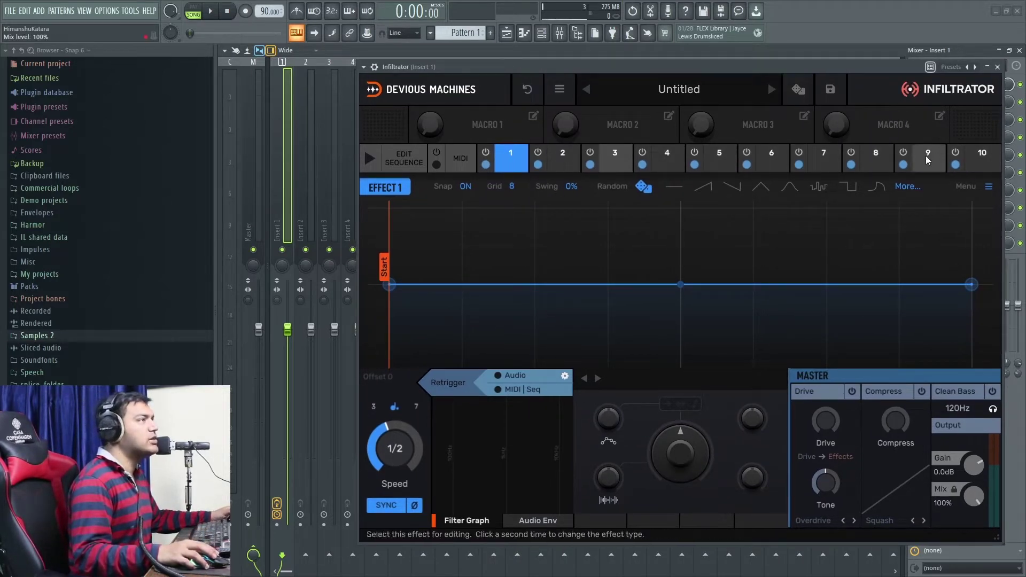
pyautogui.click(511, 155)
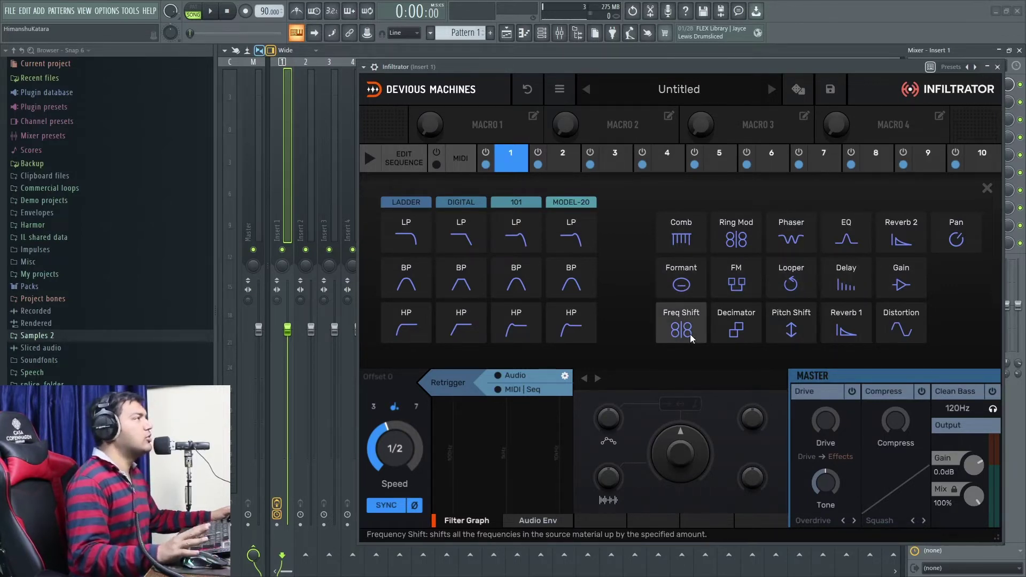
pyautogui.click(406, 230)
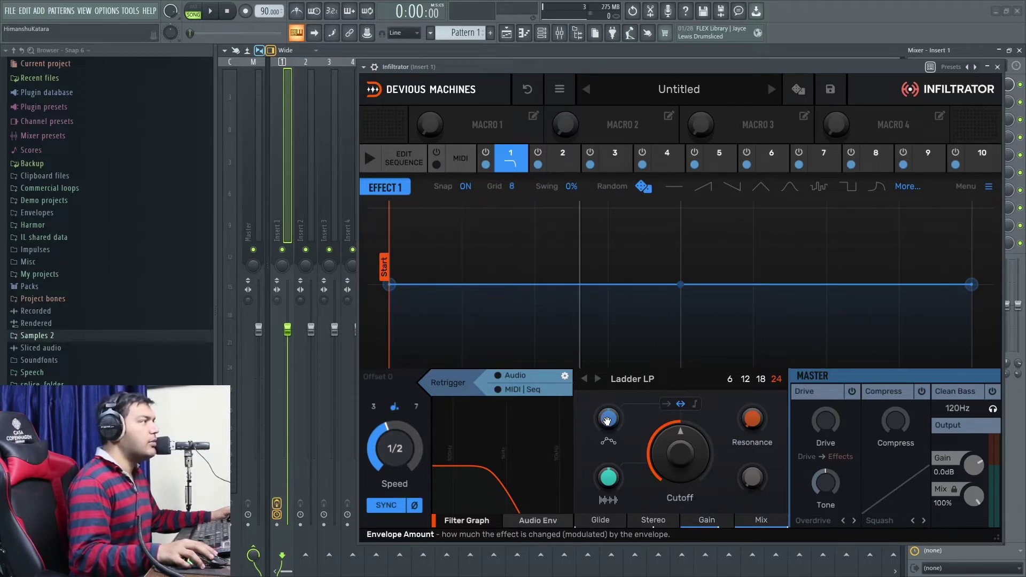
# Raise the Ladder LP envelope amount, make its modulation unipolar, and lower the cutoff during playback
pyautogui.moveTo(608, 421); pyautogui.dragTo(607, 372)
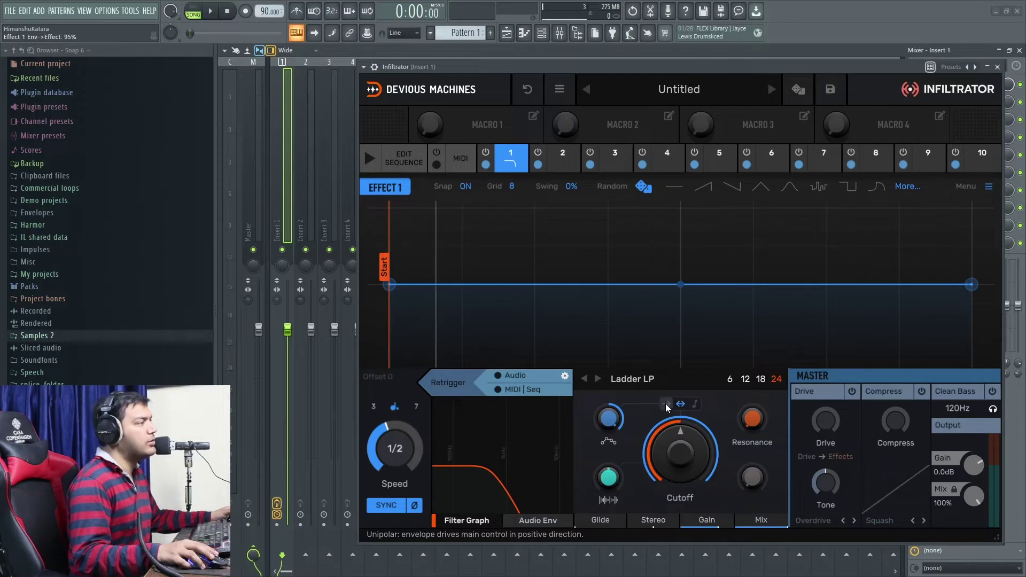
pyautogui.click(667, 405)
pyautogui.moveTo(713, 430); pyautogui.dragTo(713, 445)
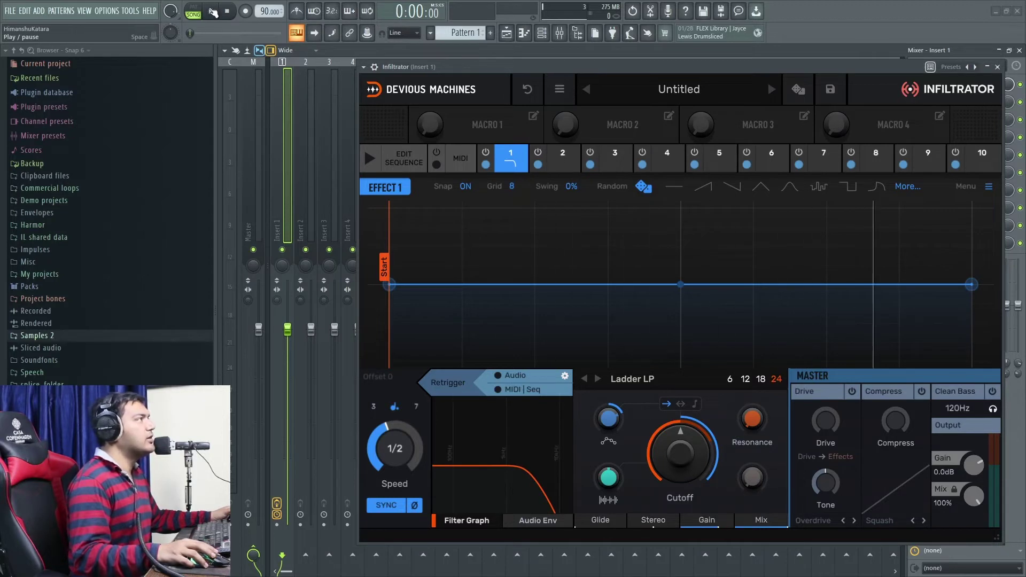
pyautogui.click(213, 12)
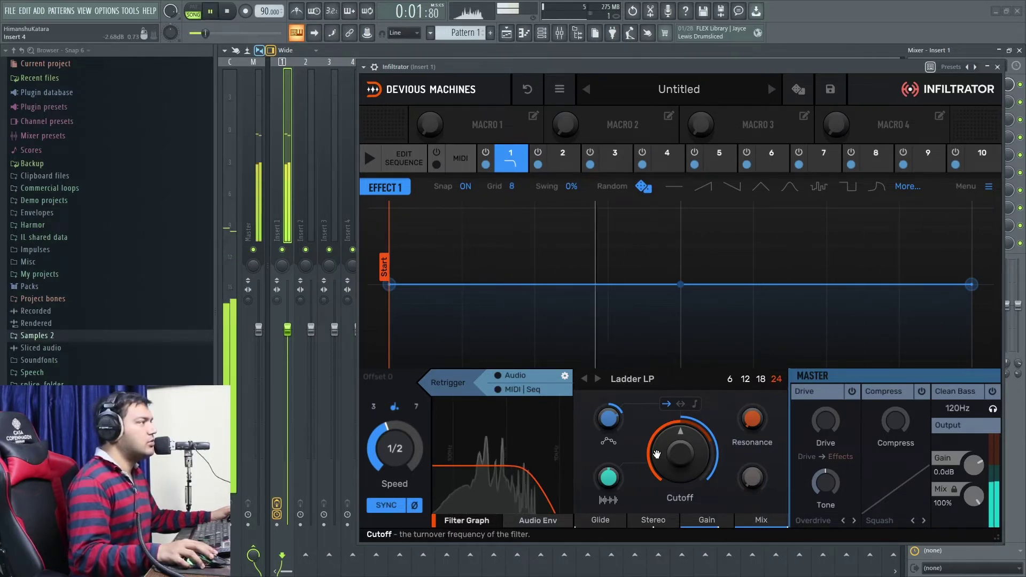
pyautogui.scroll(-2, 657, 454)
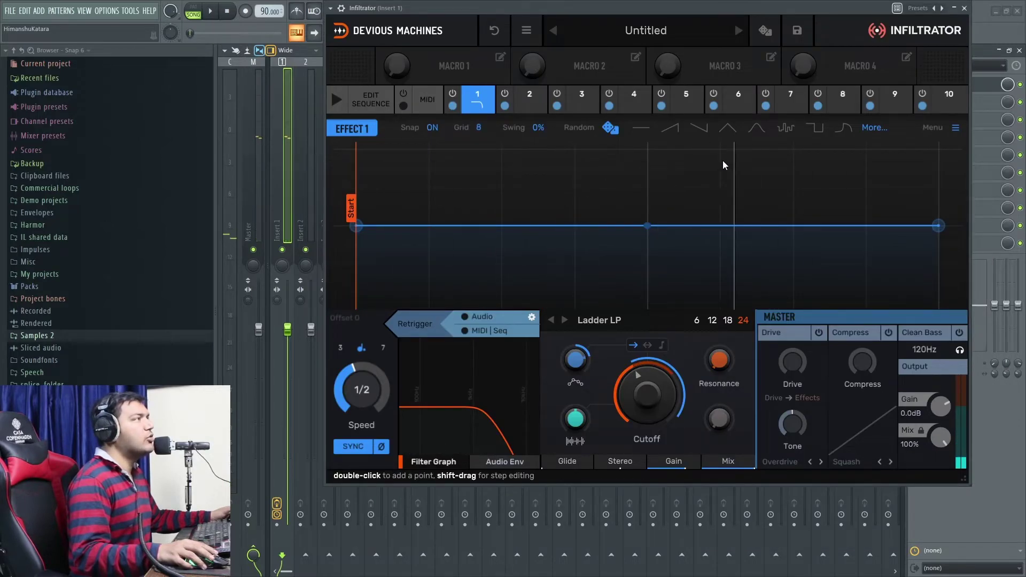
# Try the smooth bell-shaped curve preset on effect 1's envelope and audition it with the song
pyautogui.click(758, 129)
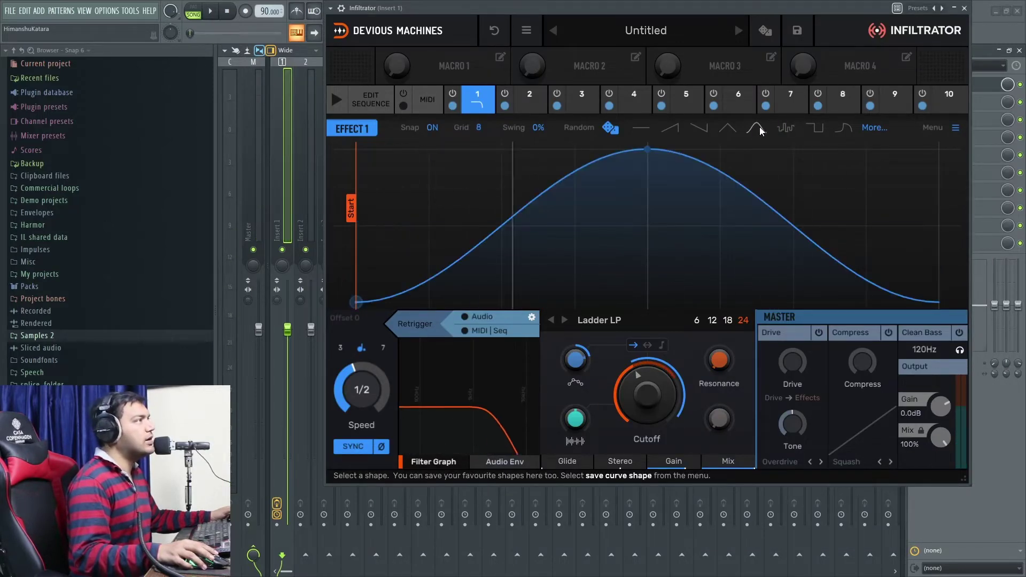
pyautogui.click(212, 11)
pyautogui.click(214, 11)
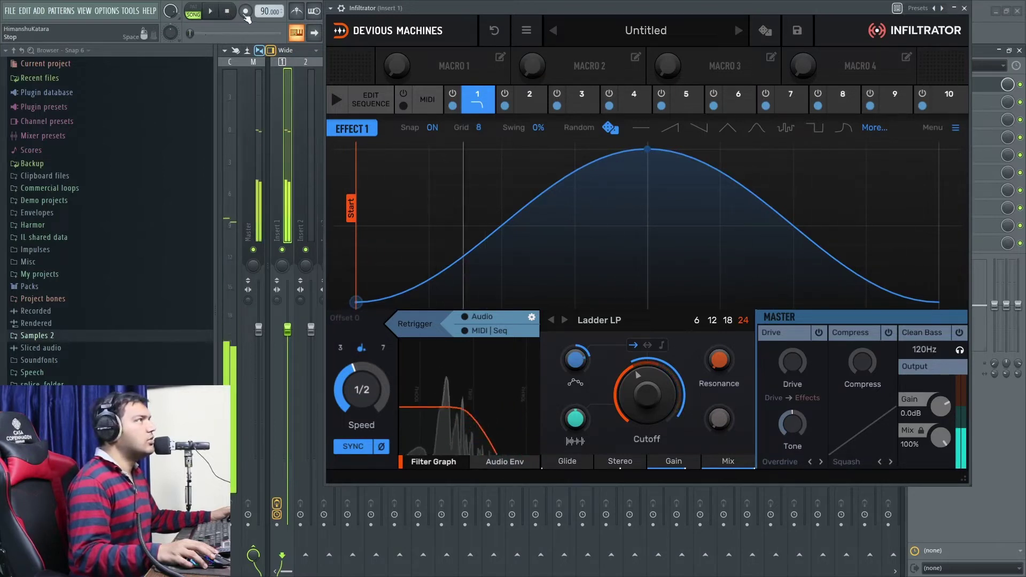
# Generate several random envelope patterns for effect 1 and audition the stepped one with the song
pyautogui.click(873, 129)
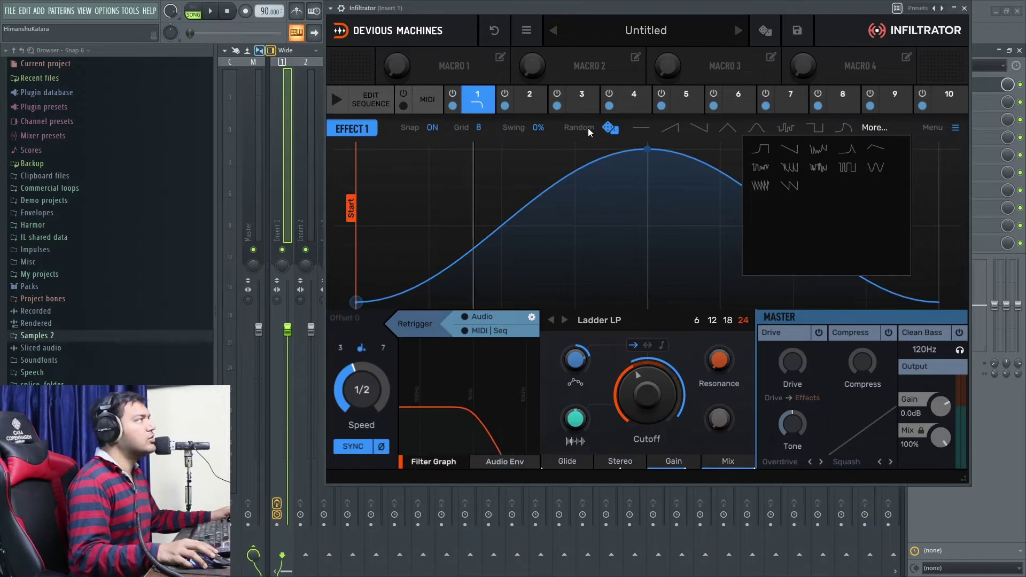
pyautogui.click(608, 130)
pyautogui.click(608, 130)
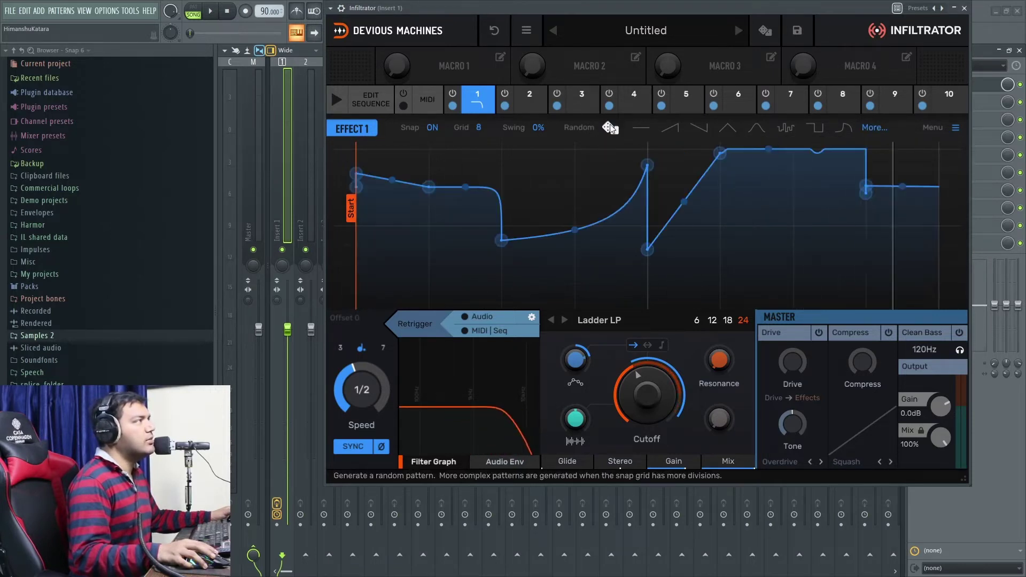
pyautogui.click(610, 128)
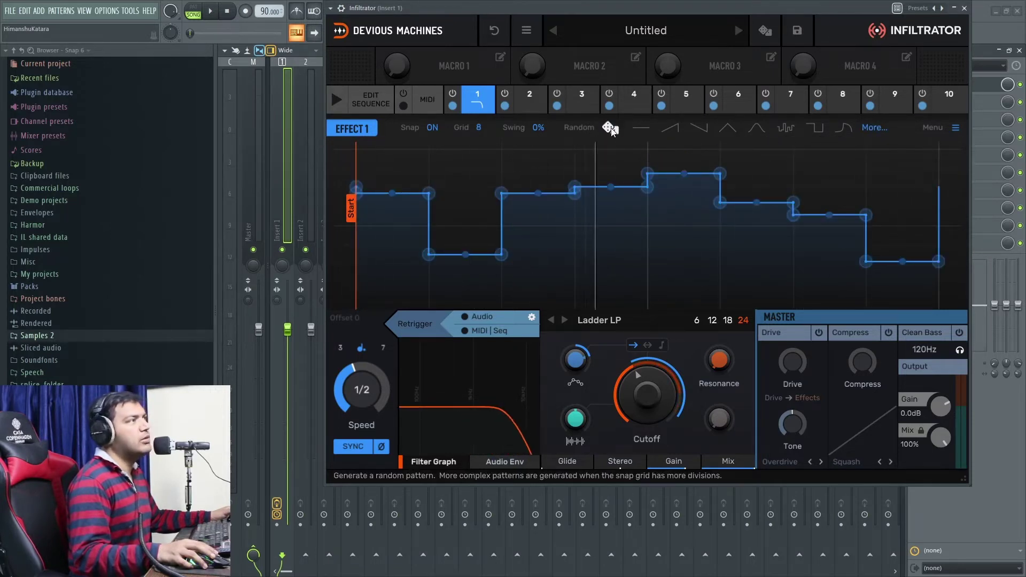
pyautogui.click(213, 13)
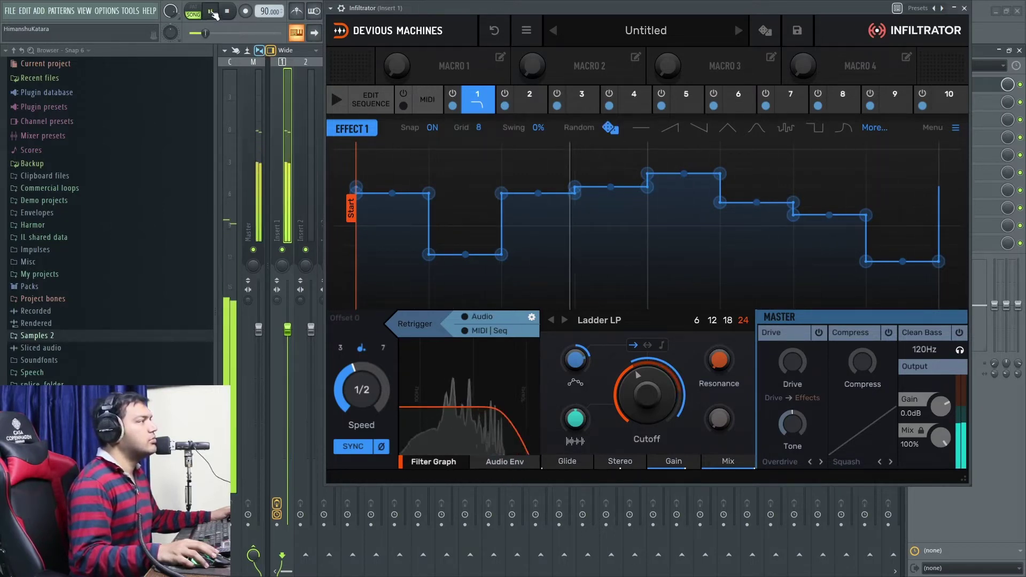
pyautogui.click(228, 11)
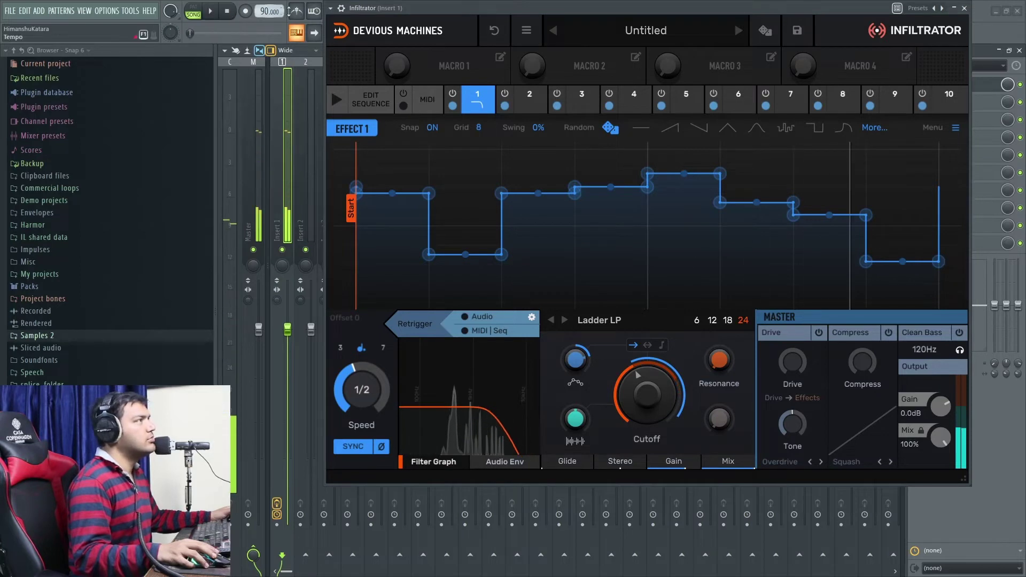
# Apply the preset shape with a curved rise and rounded fall to effect 1's envelope and audition it
pyautogui.click(844, 128)
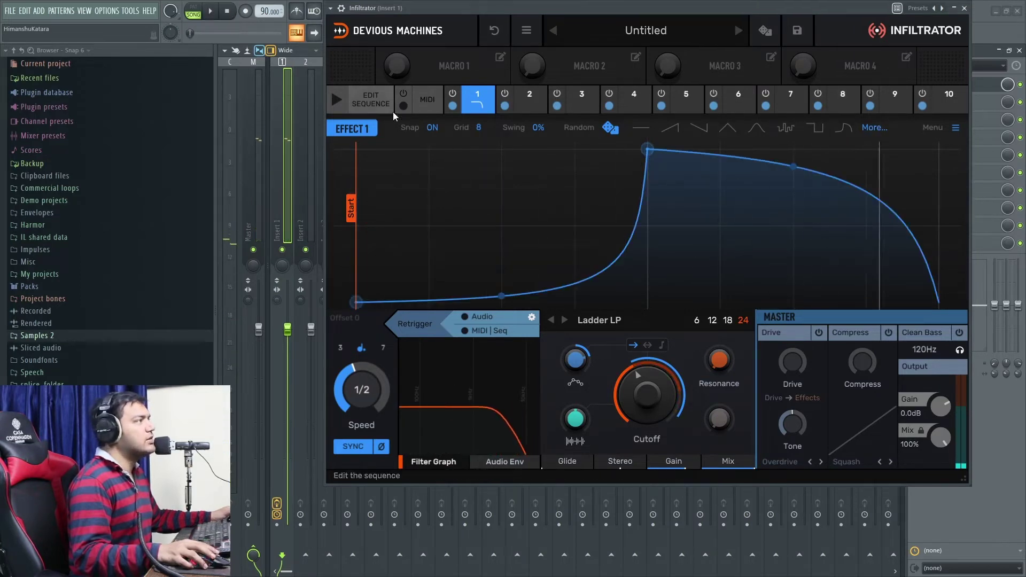
pyautogui.click(212, 12)
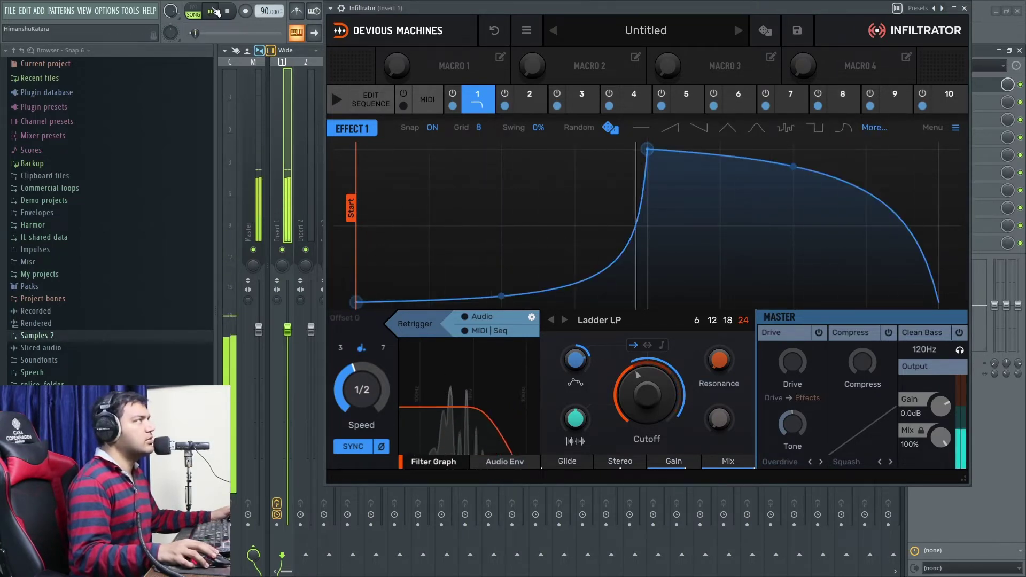
pyautogui.click(228, 12)
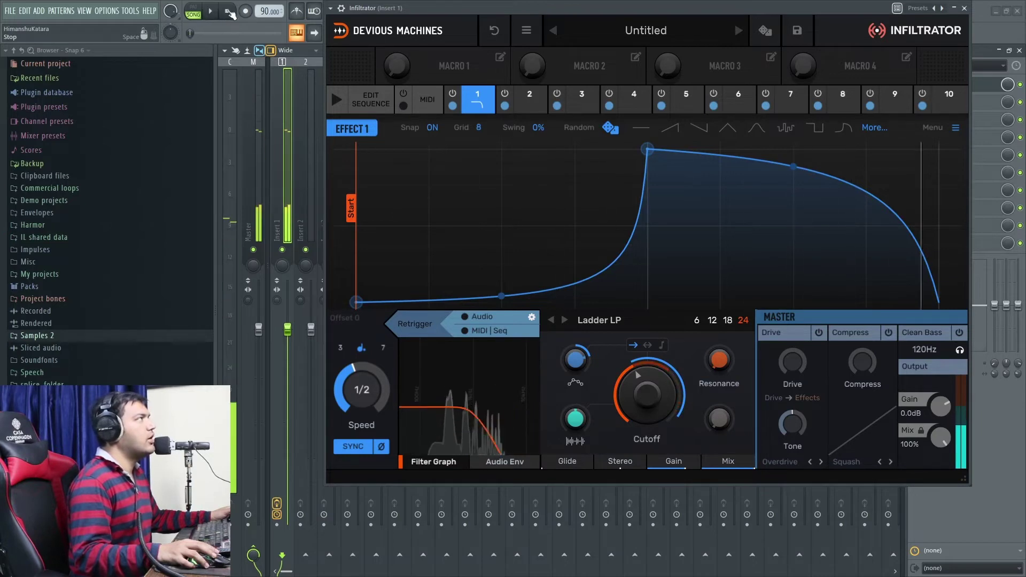
# Lower the envelope's peak slightly, add a point at mid-height one grid step before it, and audition the result
pyautogui.moveTo(647, 150); pyautogui.dragTo(647, 162)
pyautogui.doubleClick(577, 212)
pyautogui.moveTo(575, 211)
pyautogui.mouseDown()
pyautogui.moveTo(574, 158)
pyautogui.moveTo(575, 226)
pyautogui.mouseUp()
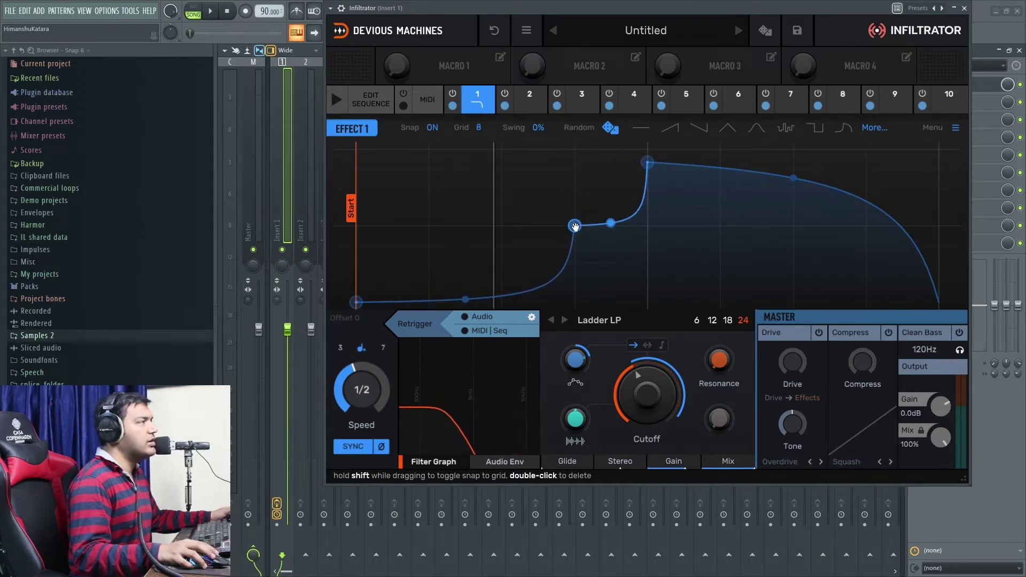
pyautogui.click(211, 11)
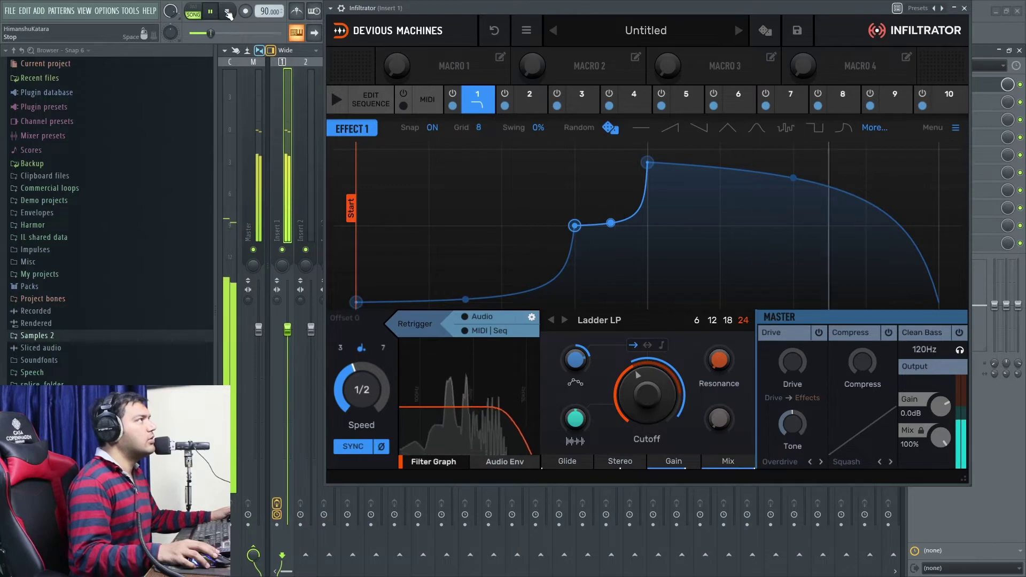
pyautogui.click(228, 11)
# Load the Formant effect into slot 2 with a square envelope shape and audition it
pyautogui.click(538, 107)
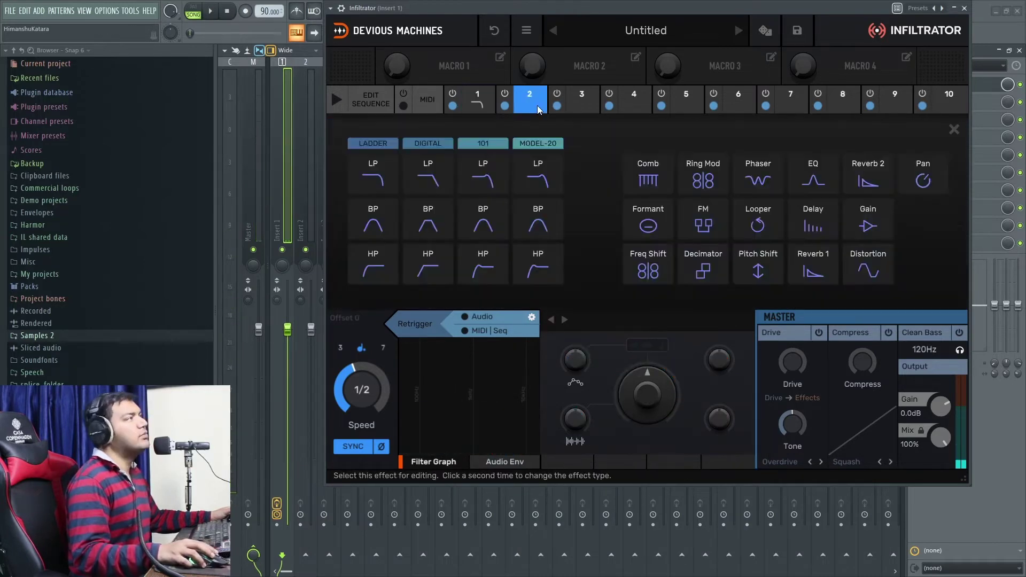
pyautogui.click(650, 225)
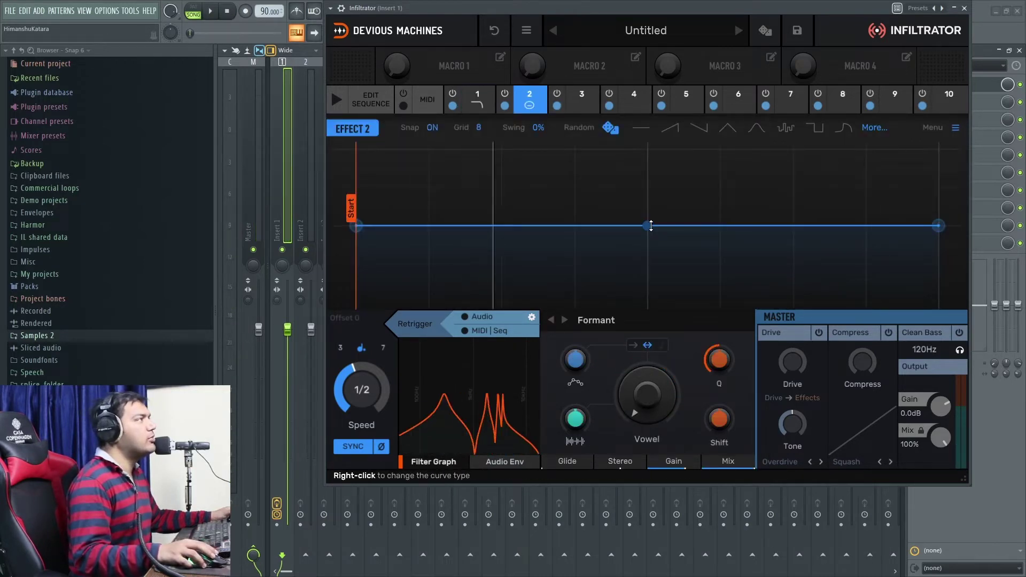
pyautogui.click(816, 128)
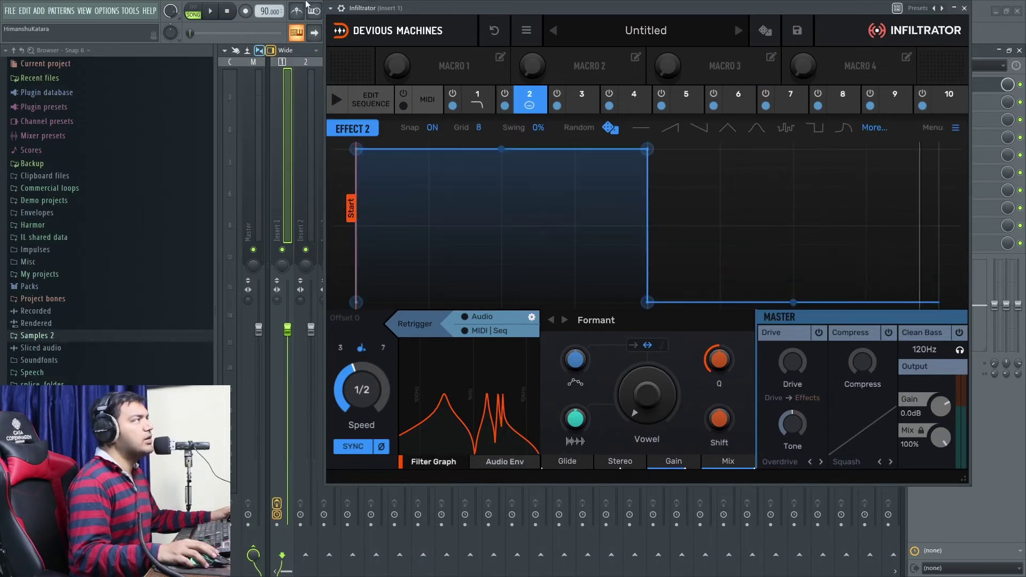
pyautogui.click(213, 11)
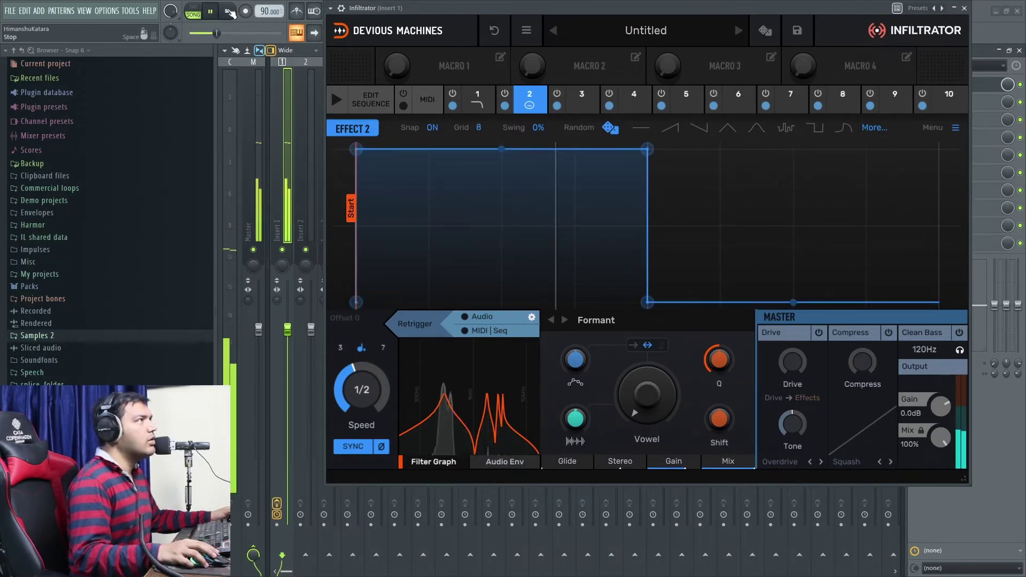
pyautogui.click(230, 12)
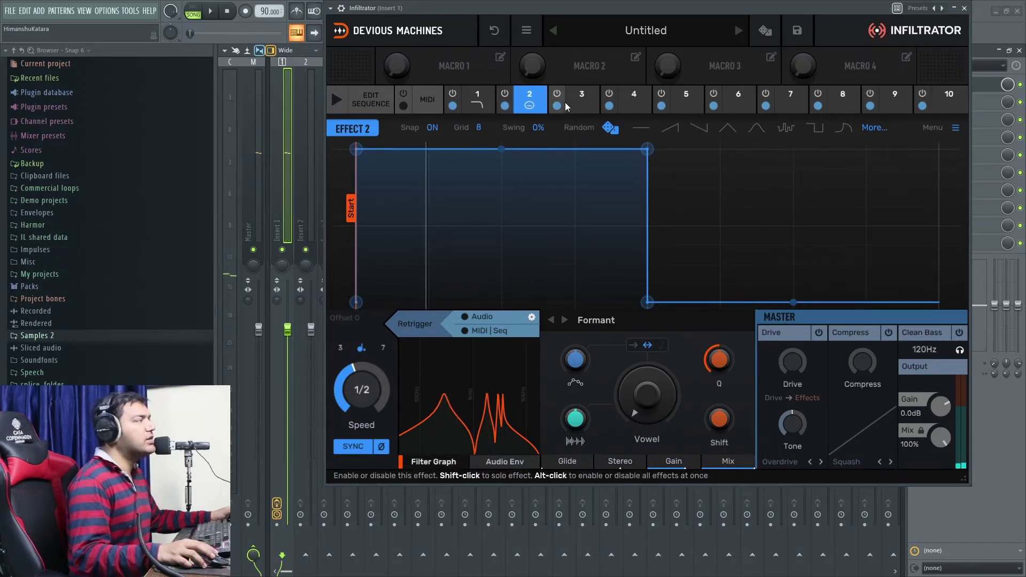
# Replace the Formant in slot 2 with the Ring Mod effect and audition it with the song
pyautogui.click(528, 98)
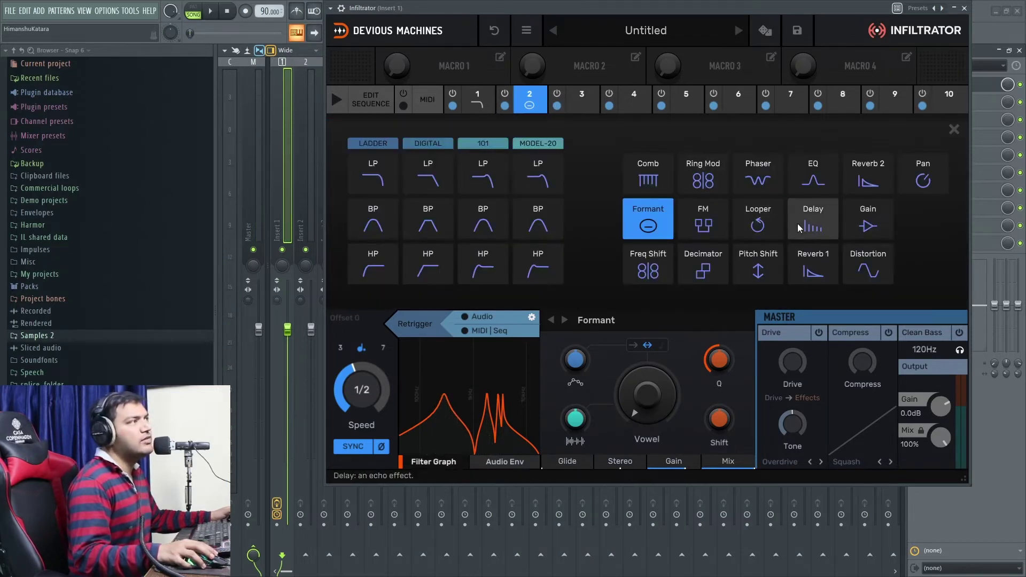
pyautogui.click(695, 182)
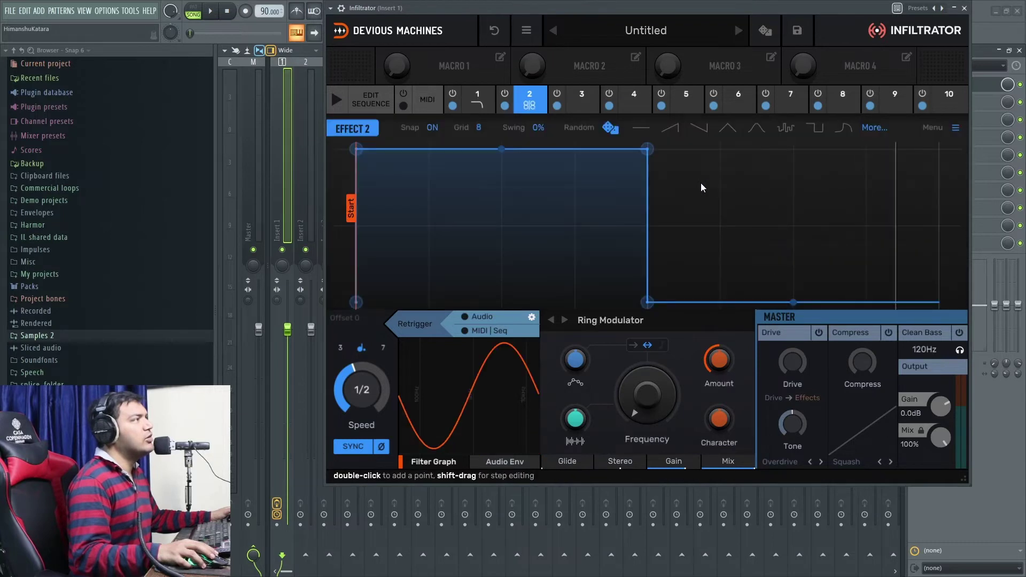
pyautogui.click(224, 12)
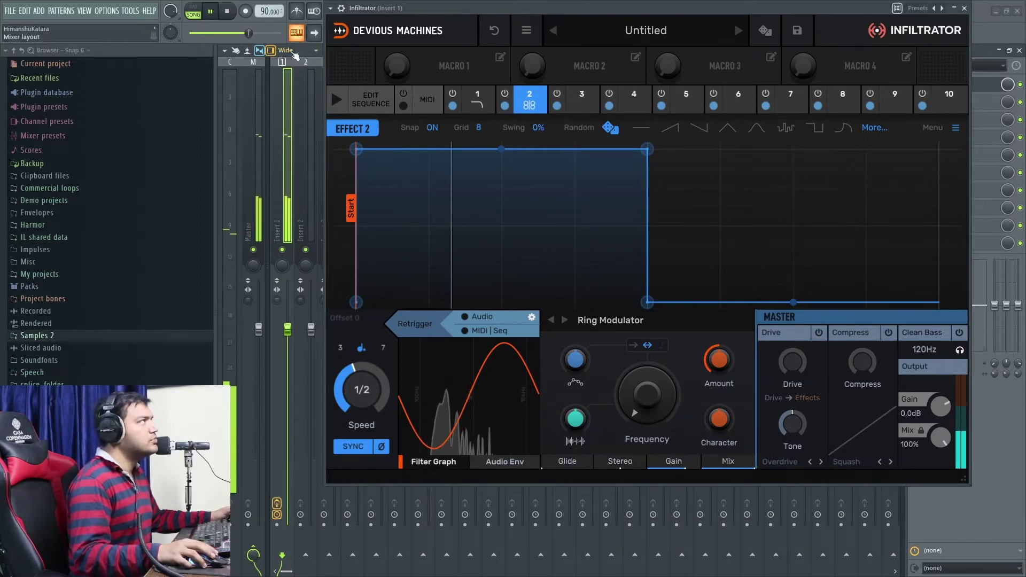
pyautogui.click(231, 15)
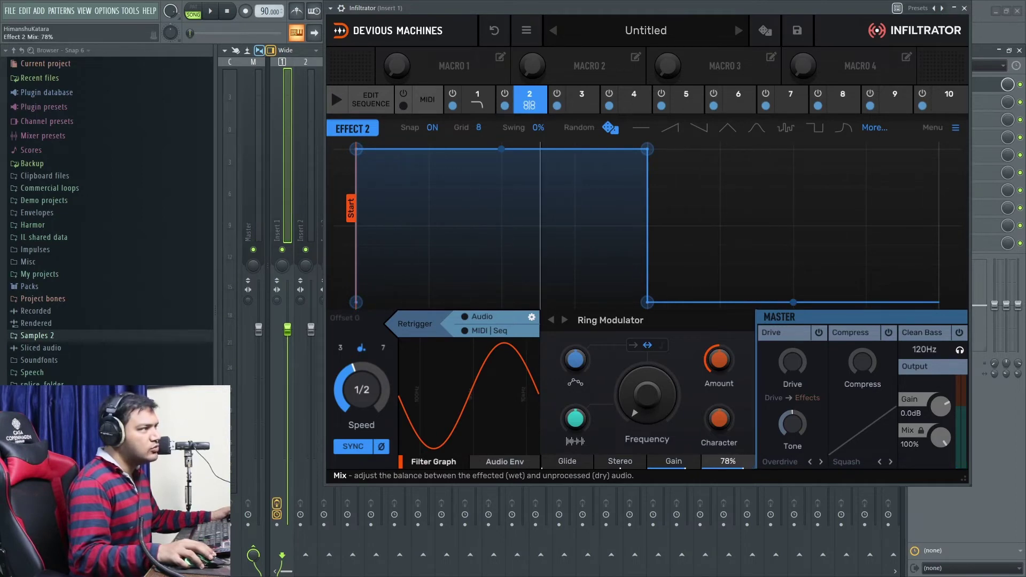
# Lower the Ring Modulator's wet/dry mix and audition the change with the song
pyautogui.press('space')
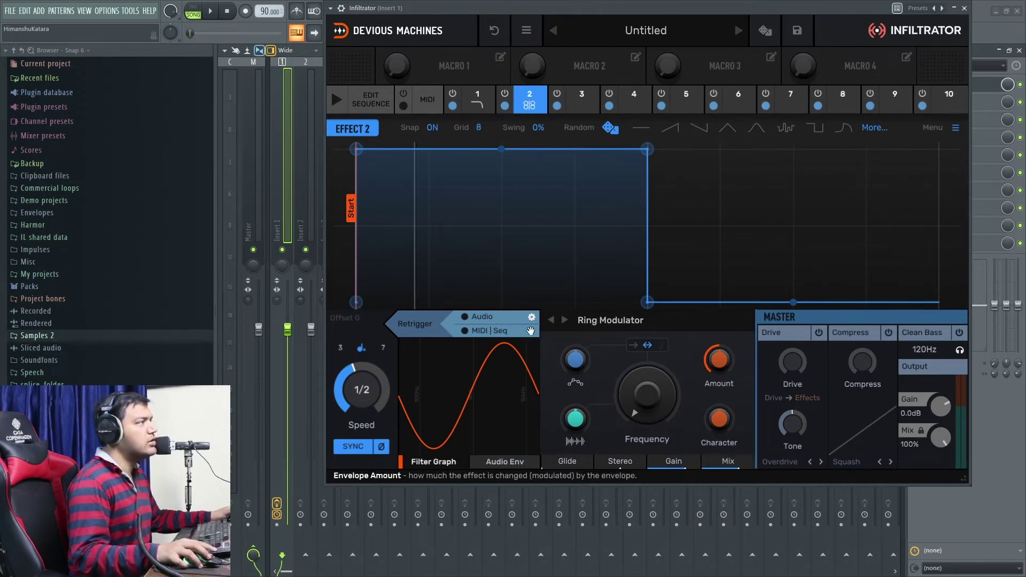
pyautogui.moveTo(399, 15); pyautogui.dragTo(418, 54)
pyautogui.moveTo(748, 501); pyautogui.dragTo(748, 504)
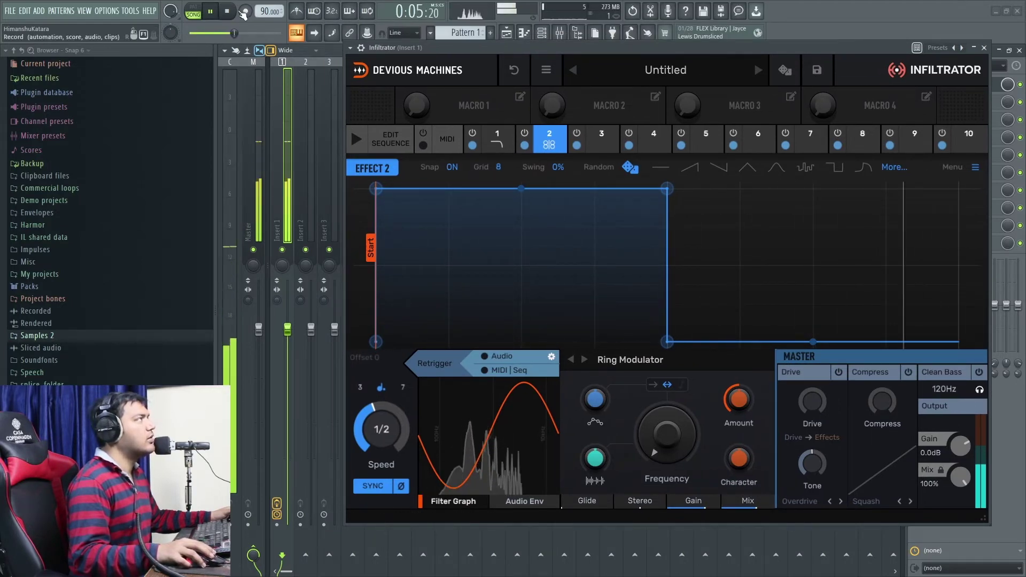
pyautogui.press('space')
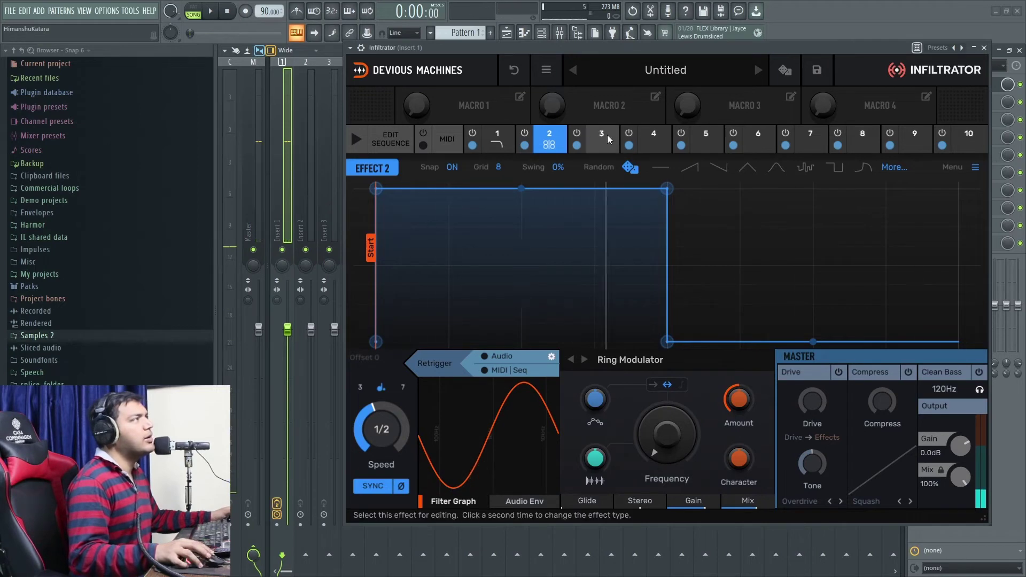
# Load Freq Shift into slot 3 with a triangle envelope and set its envelope amount to 38% during playback
pyautogui.click(609, 140)
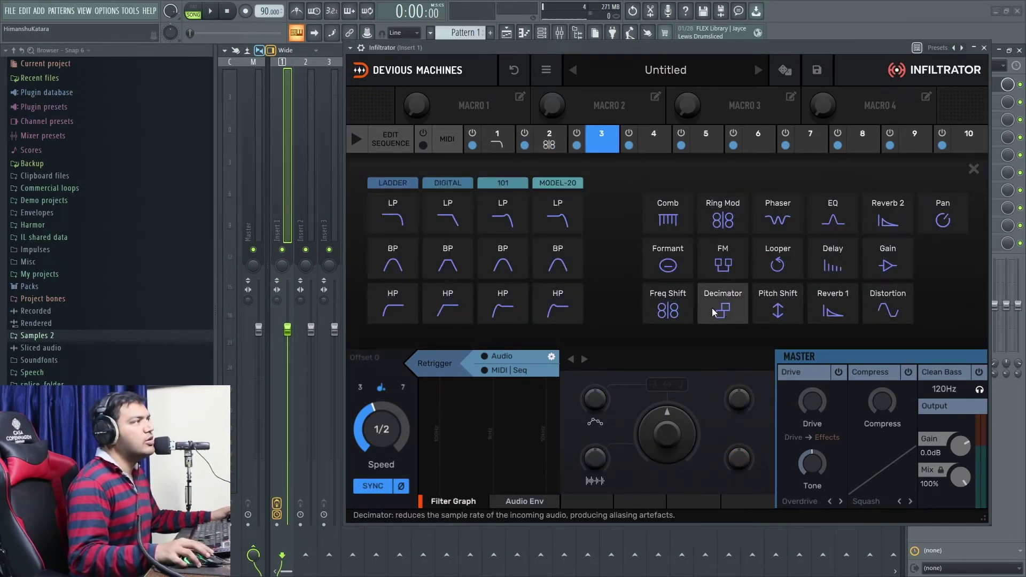
pyautogui.click(668, 310)
pyautogui.click(748, 167)
pyautogui.press('space')
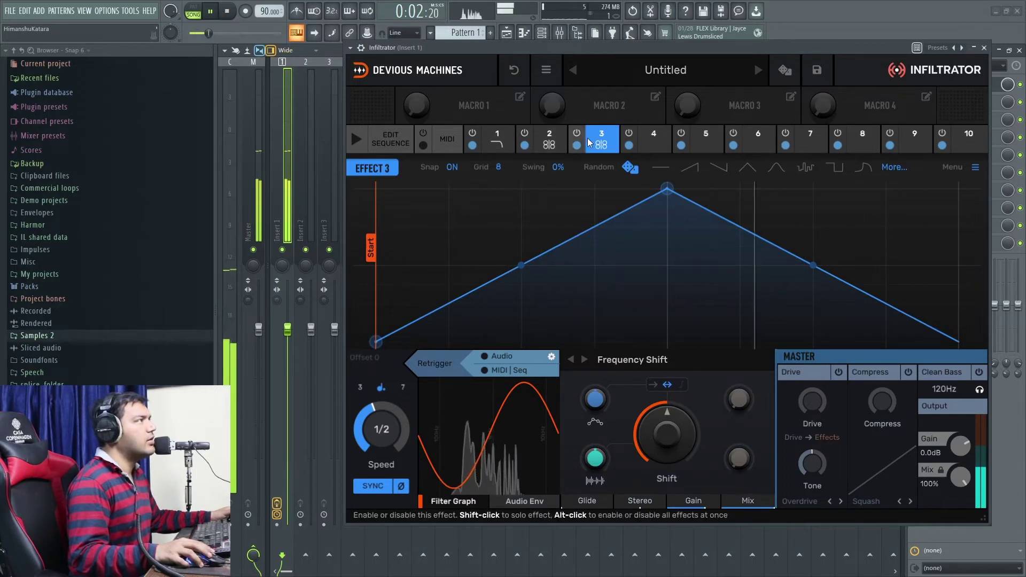
pyautogui.click(526, 137)
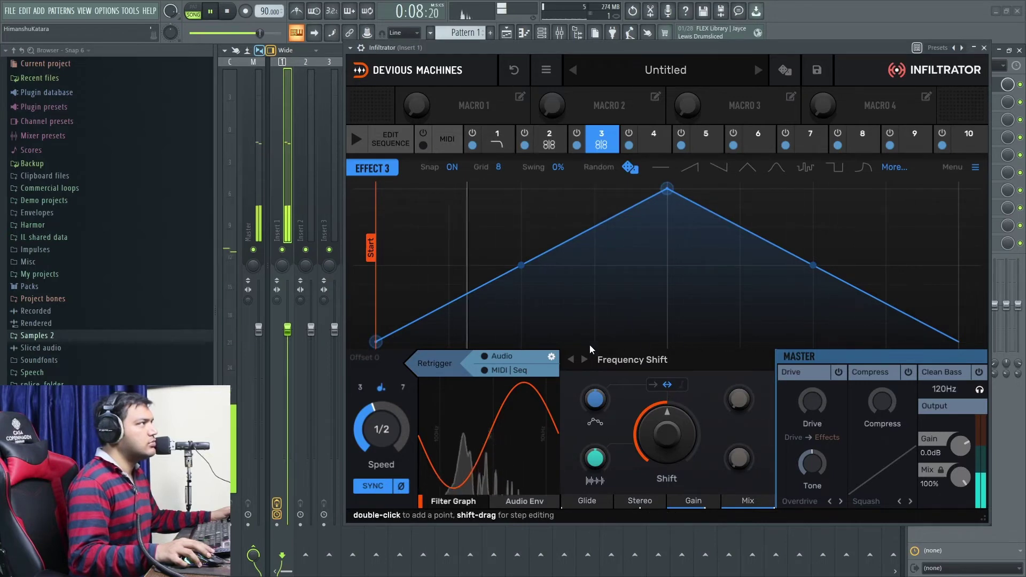
pyautogui.moveTo(597, 402); pyautogui.dragTo(597, 363)
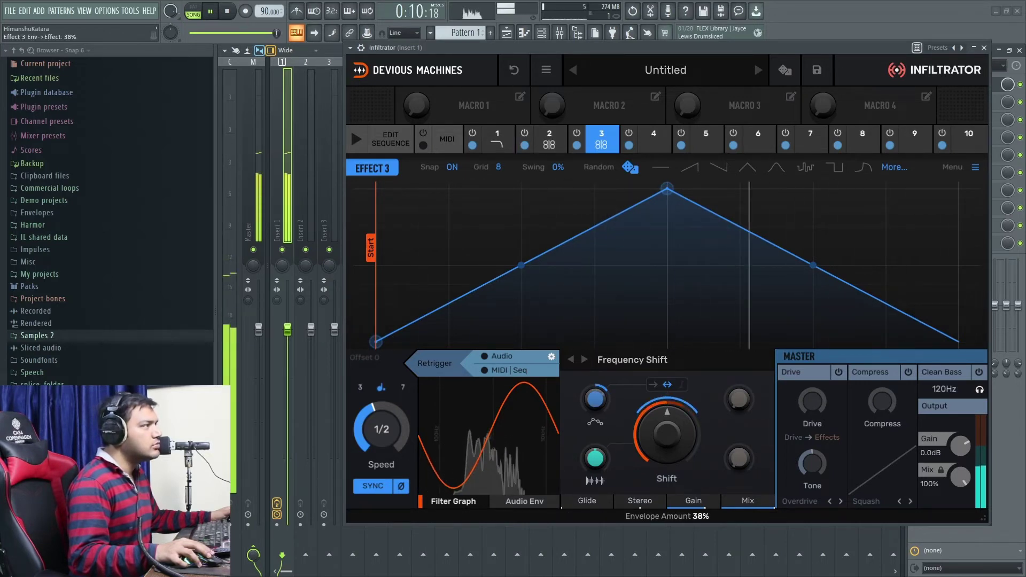
# Make the Frequency Shift envelope modulation one-directional, reduce its envelope amount during playback, and stop the song
pyautogui.click(652, 385)
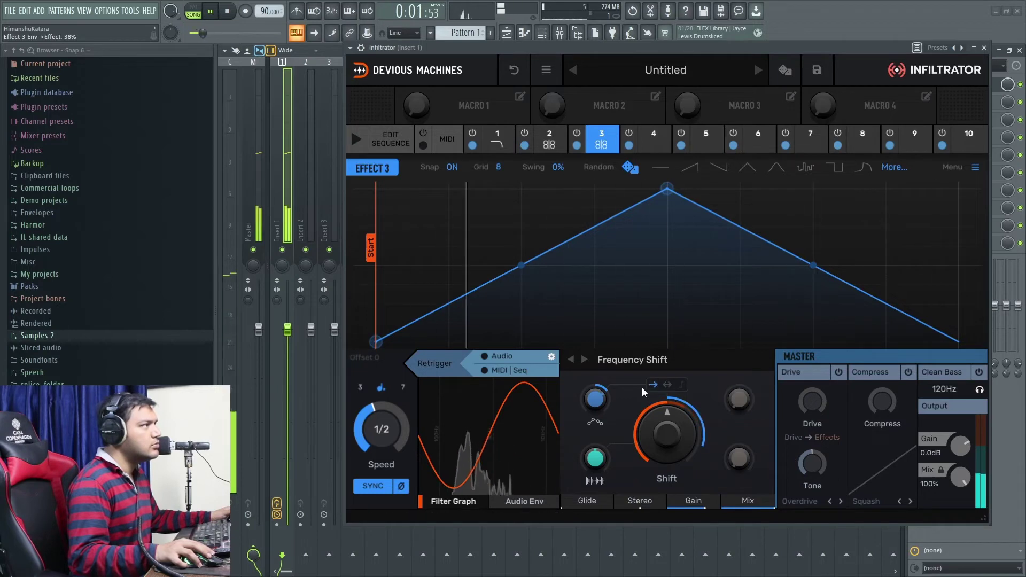
pyautogui.moveTo(597, 402); pyautogui.dragTo(596, 418)
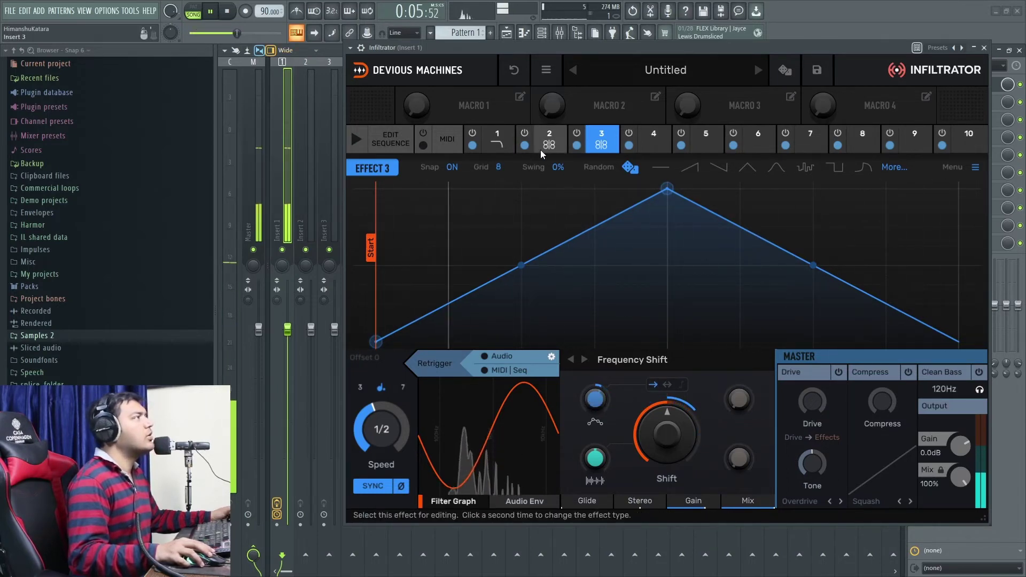
pyautogui.click(228, 14)
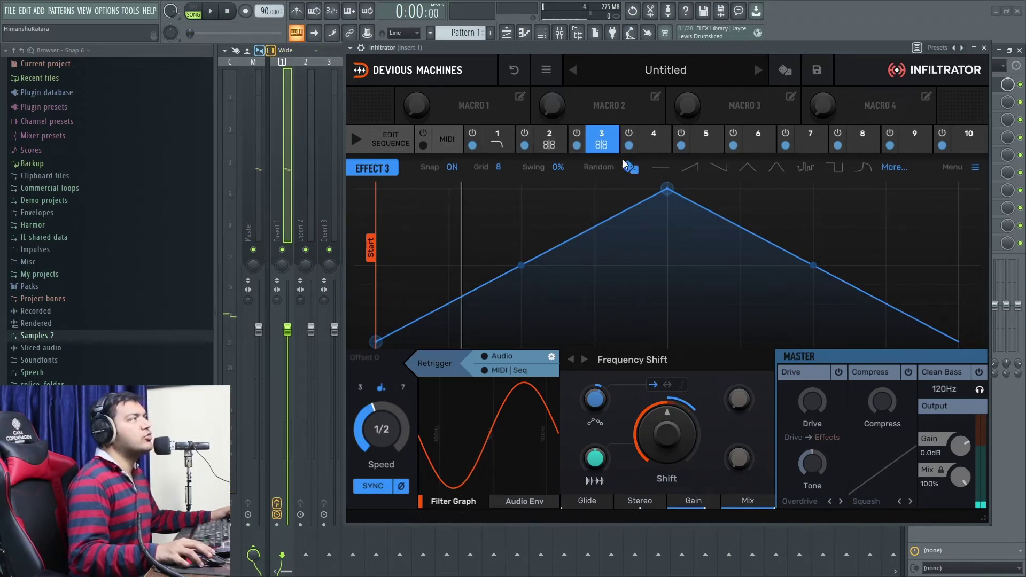
# Load the Decimator effect into slot 4 and audition it with the song
pyautogui.click(530, 138)
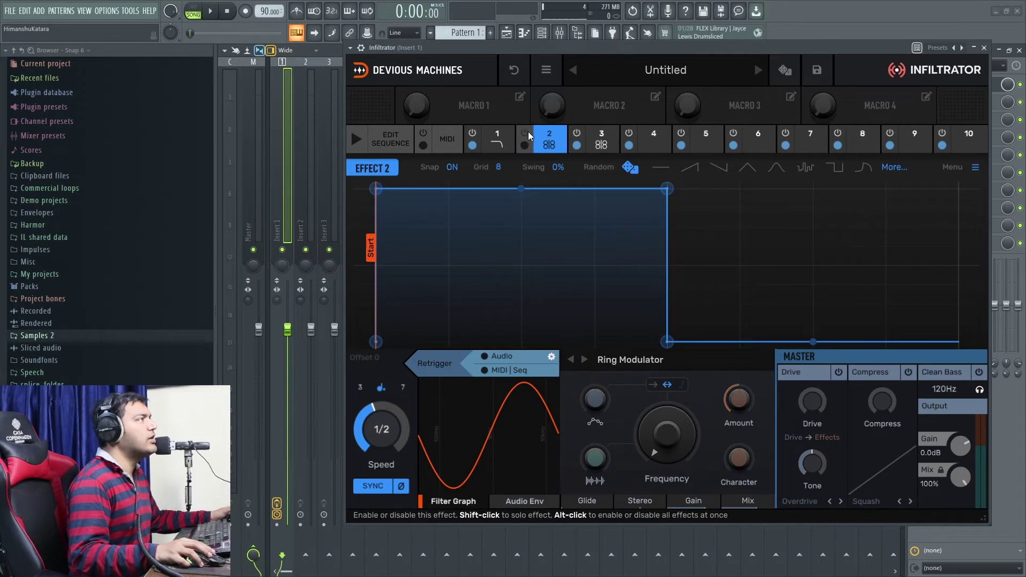
pyautogui.click(528, 136)
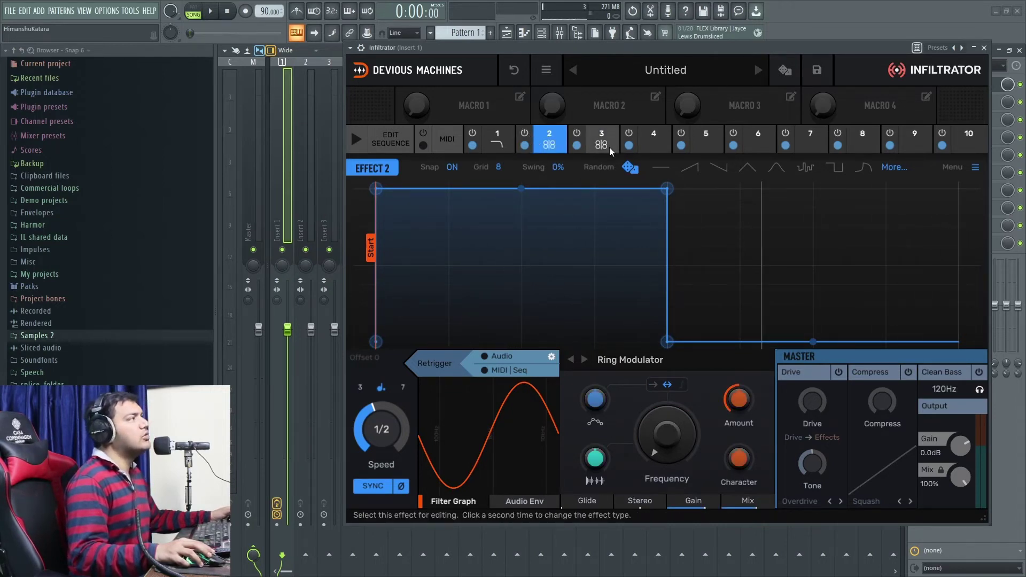
pyautogui.click(652, 142)
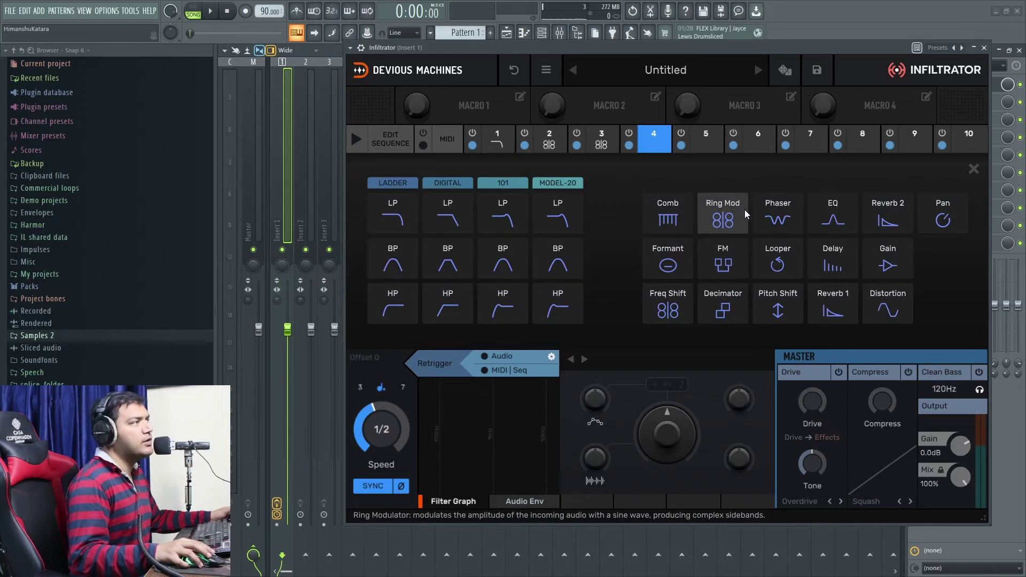
pyautogui.click(736, 312)
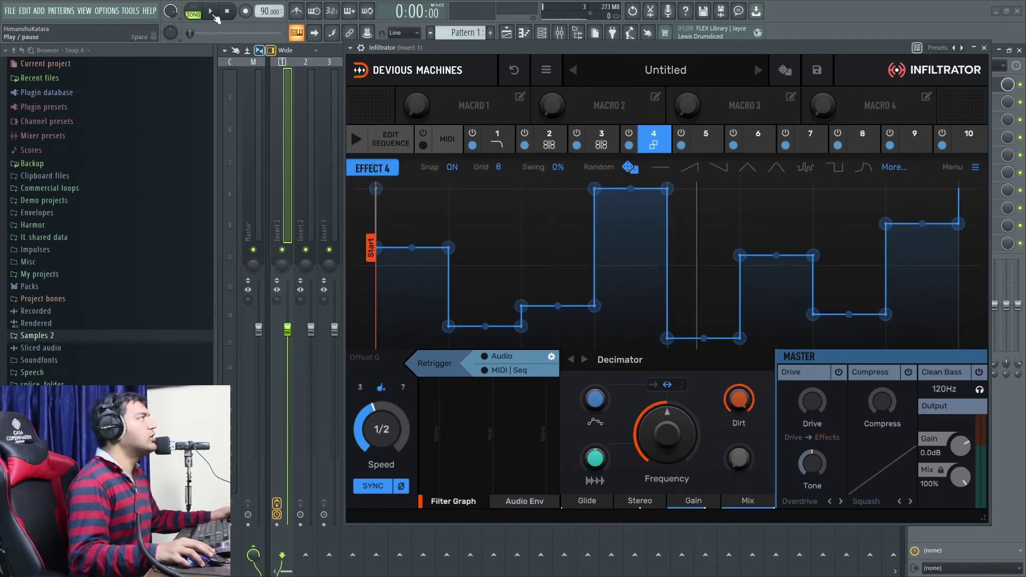
pyautogui.click(212, 11)
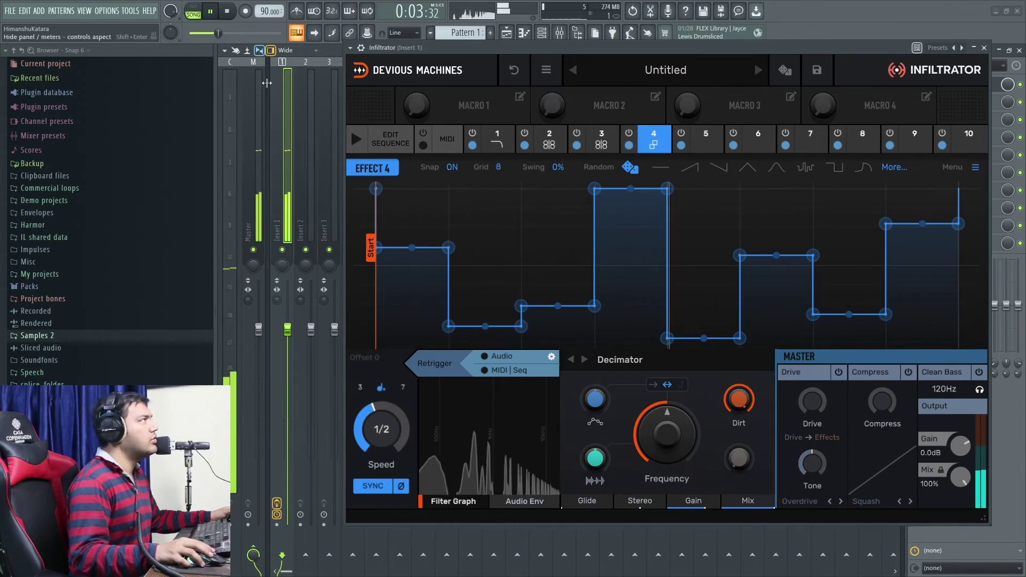
pyautogui.press('space')
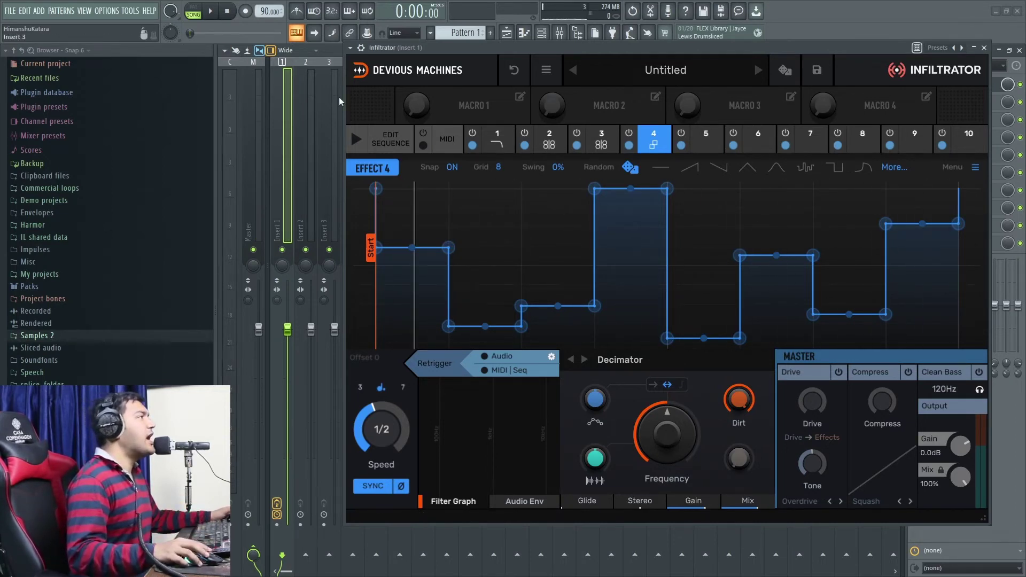
# Program a four-step effect sequence running LP, Ring Mod, Freq Shift and Decimator in order, and audition it with the song
pyautogui.click(386, 142)
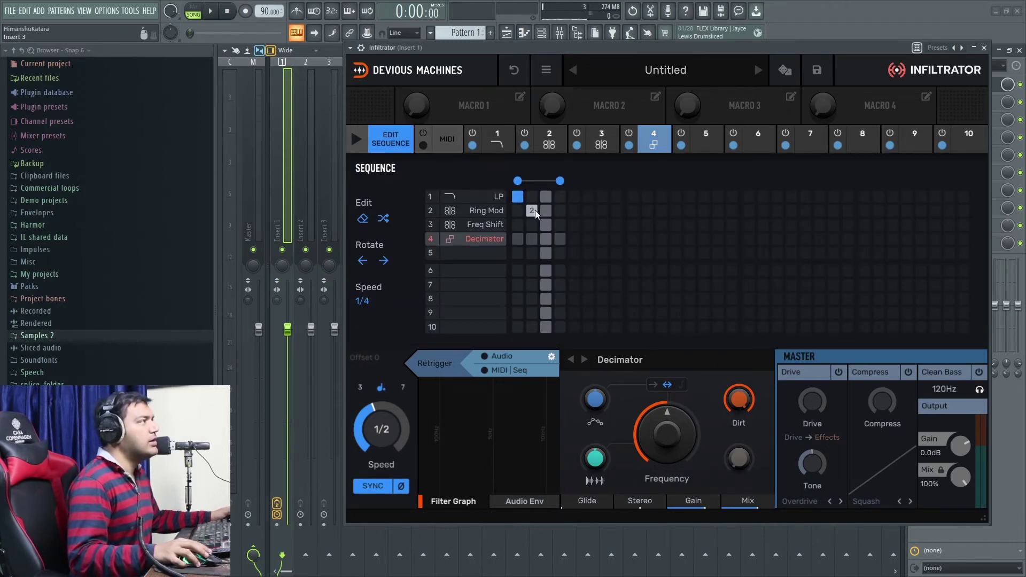
pyautogui.press('space')
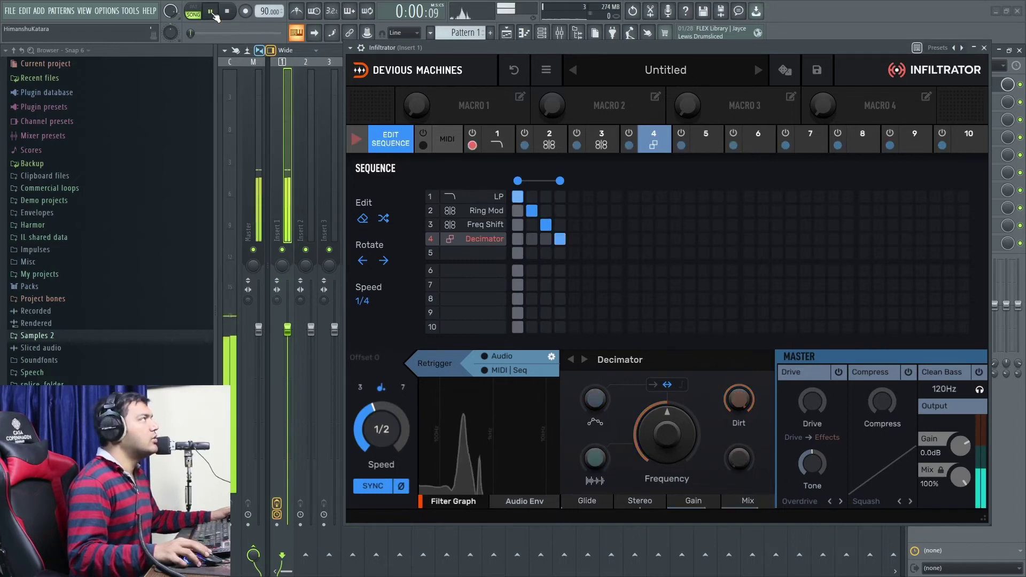
pyautogui.click(559, 239)
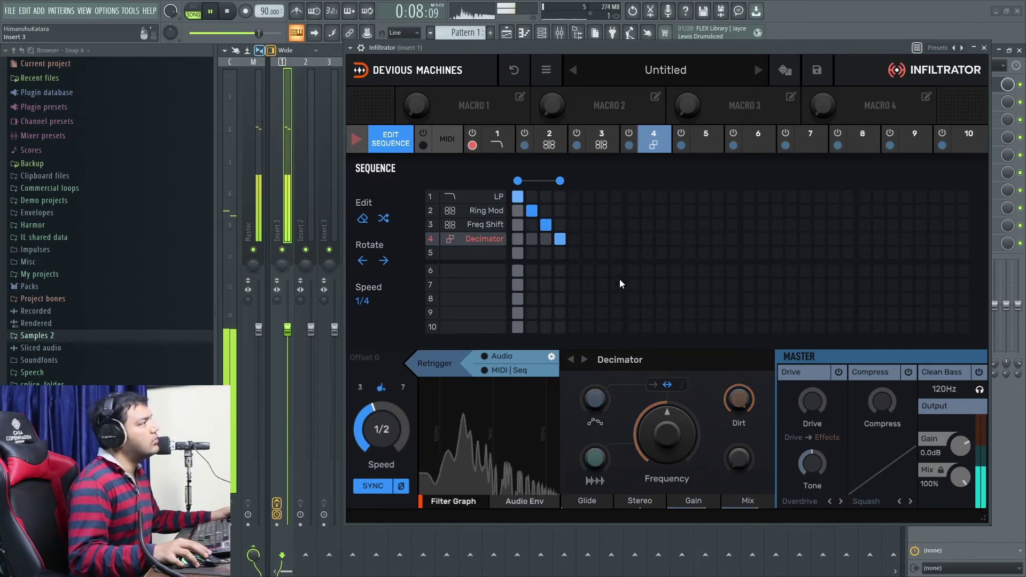
pyautogui.click(227, 12)
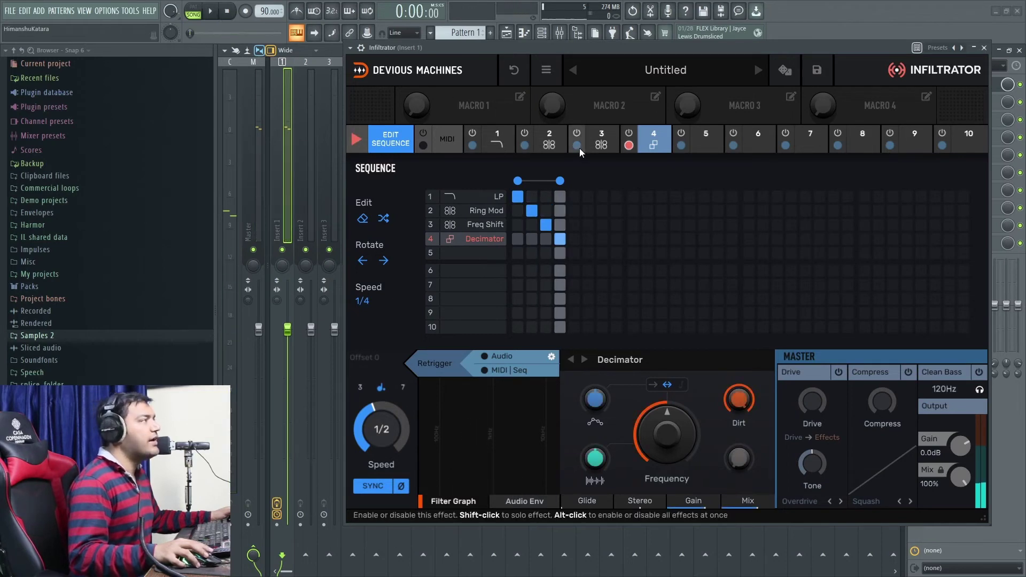
# Try a sequence speed of 1/2 and audition it with the song
pyautogui.click(363, 302)
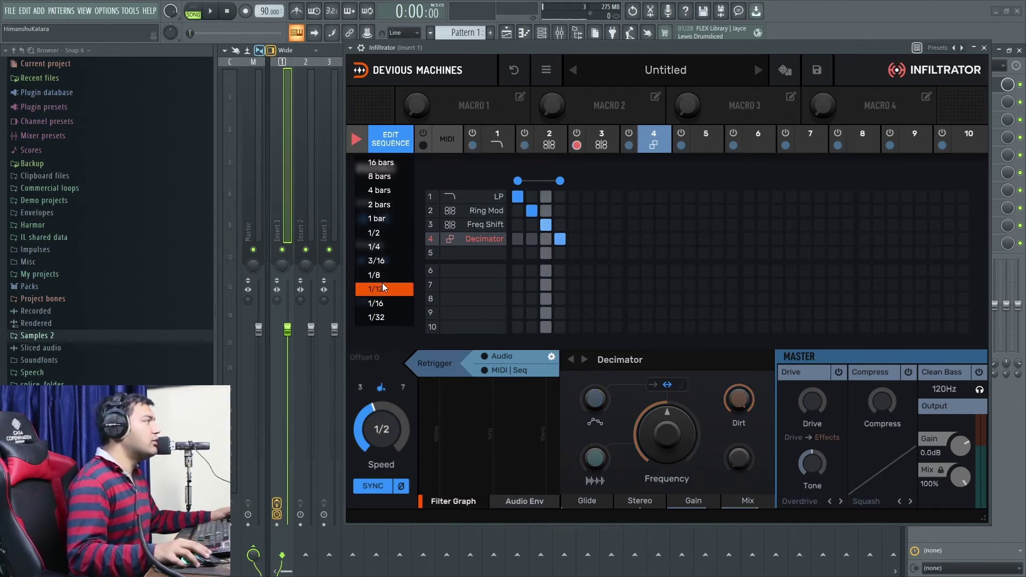
pyautogui.click(392, 236)
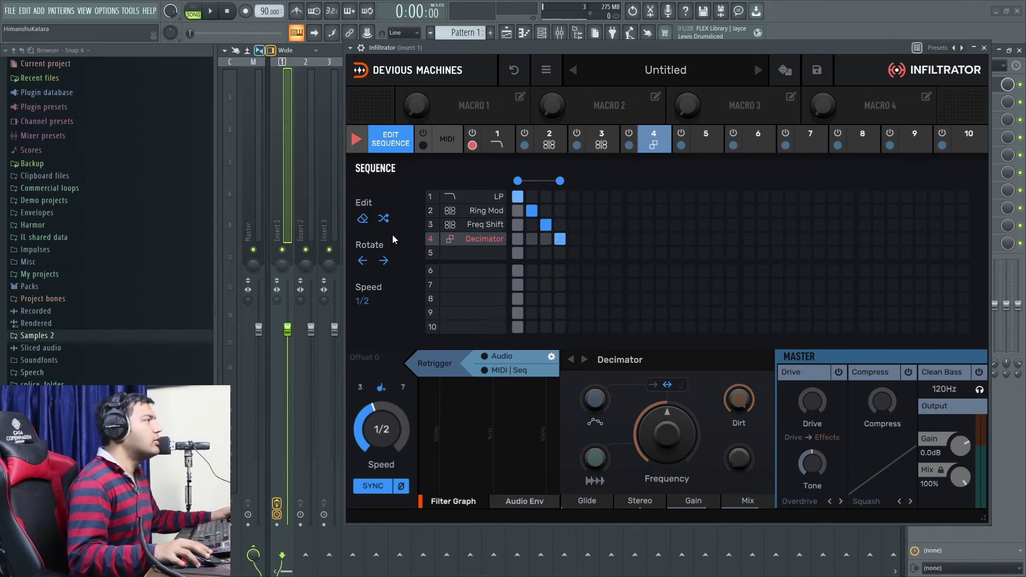
pyautogui.click(210, 11)
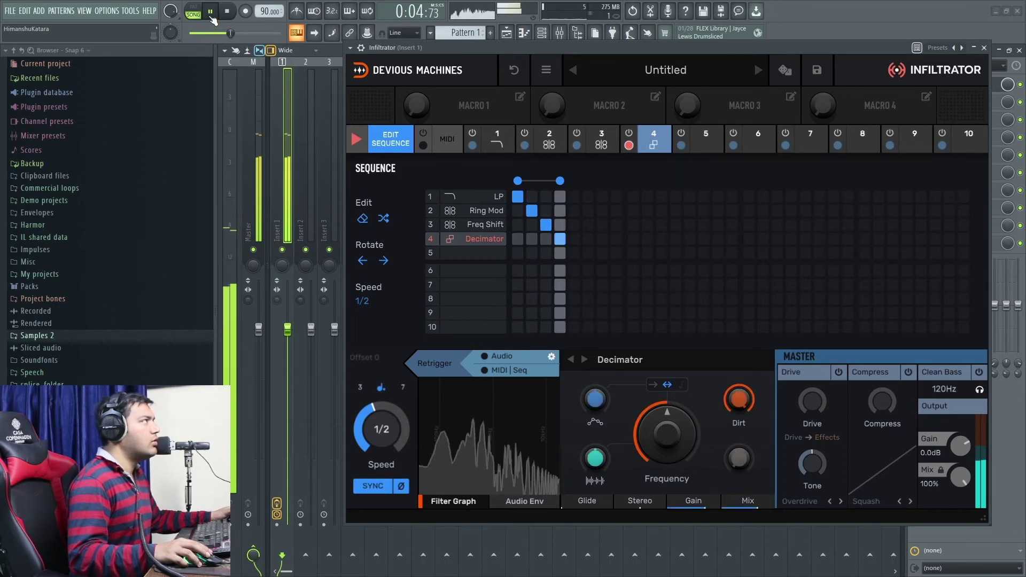
pyautogui.click(226, 12)
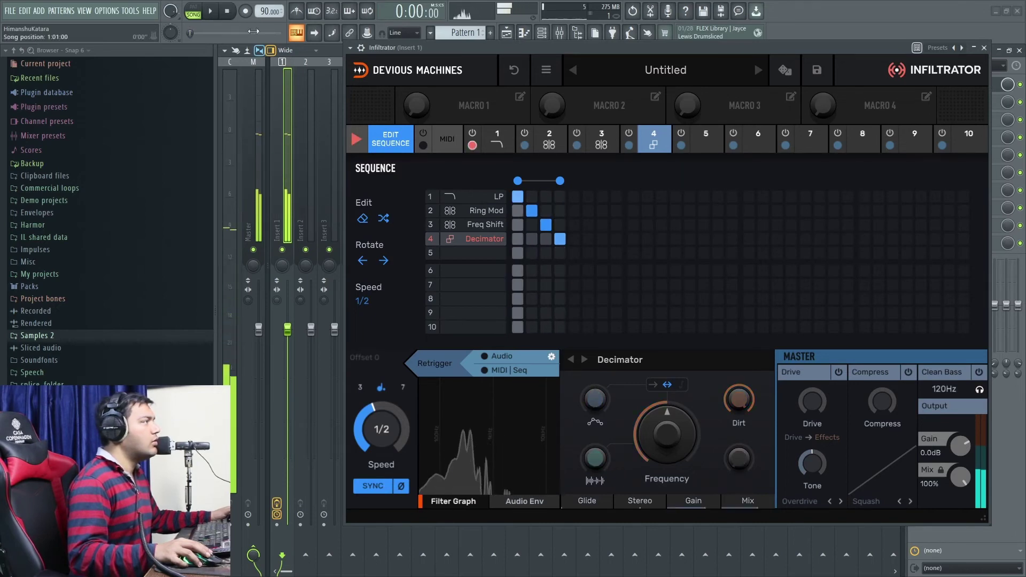
# Set the sequence speed back to 1/4 and audition it with the song
pyautogui.click(364, 301)
pyautogui.click(386, 247)
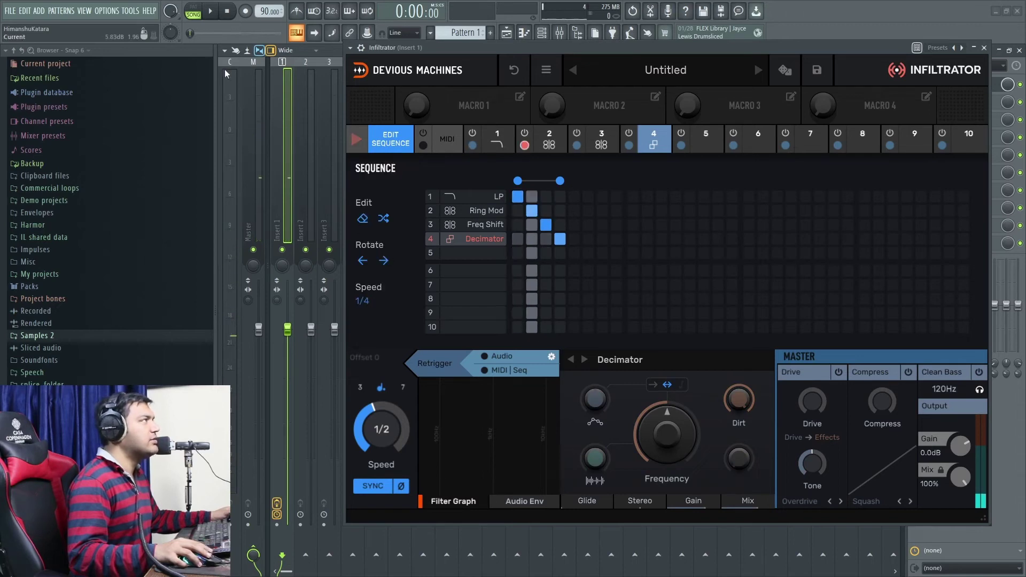
pyautogui.click(210, 11)
pyautogui.press('space')
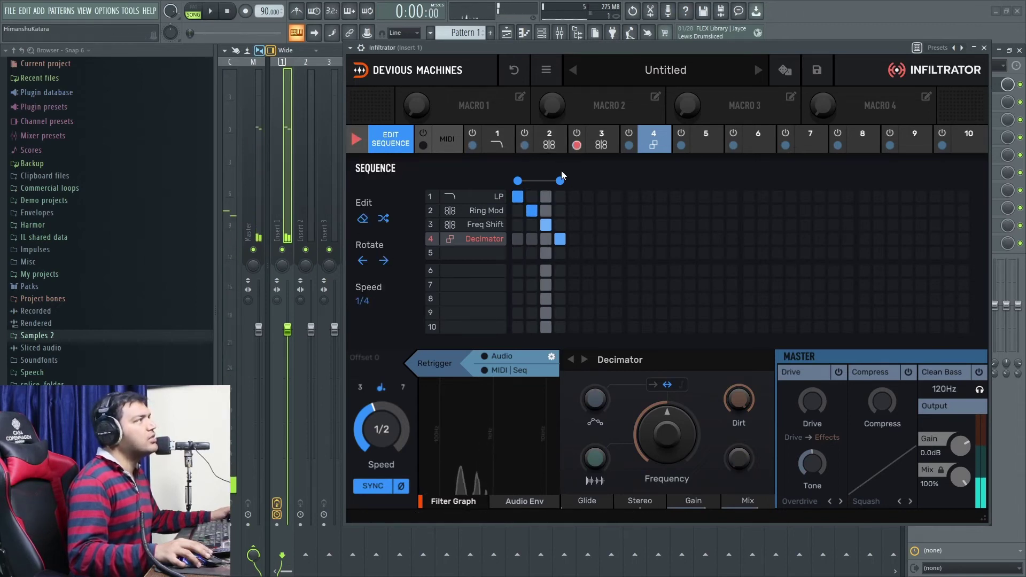
# Extend the sequence to eight steps, with Freq Shift on 5 and 7, Decimator on 6 and 8, and LP on 8, and audition it
pyautogui.moveTo(561, 180); pyautogui.dragTo(616, 181)
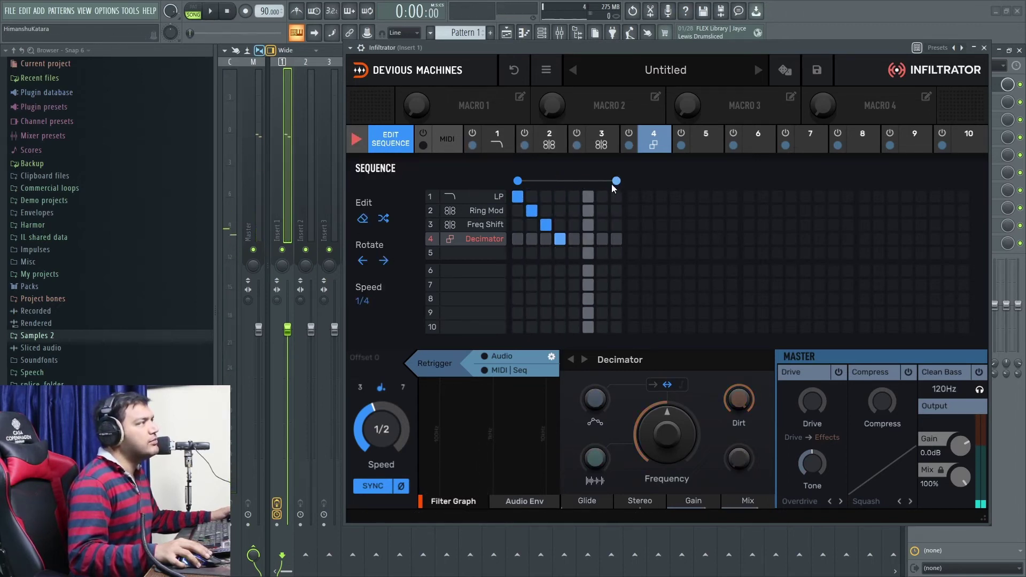
pyautogui.click(574, 239)
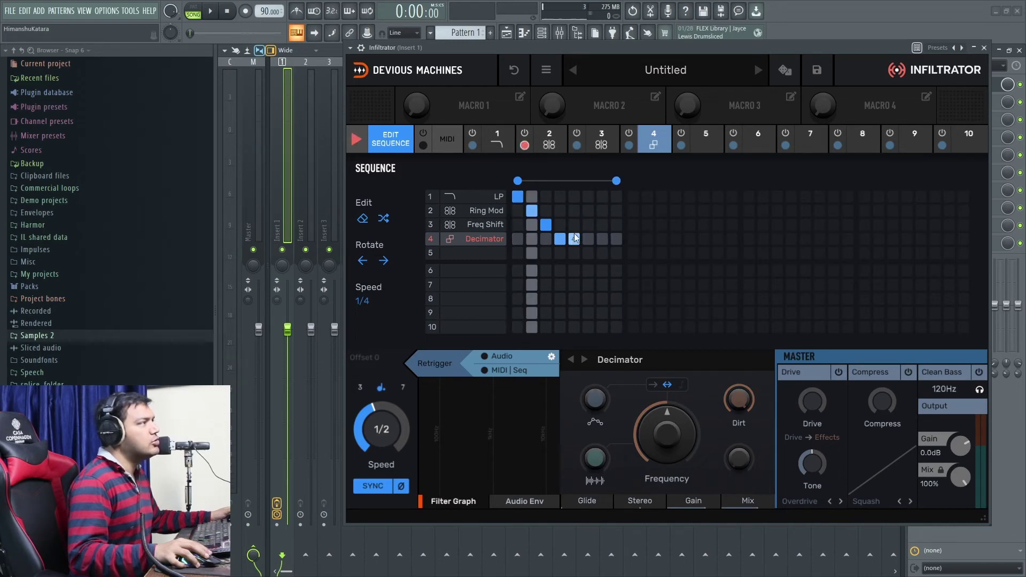
pyautogui.click(571, 242)
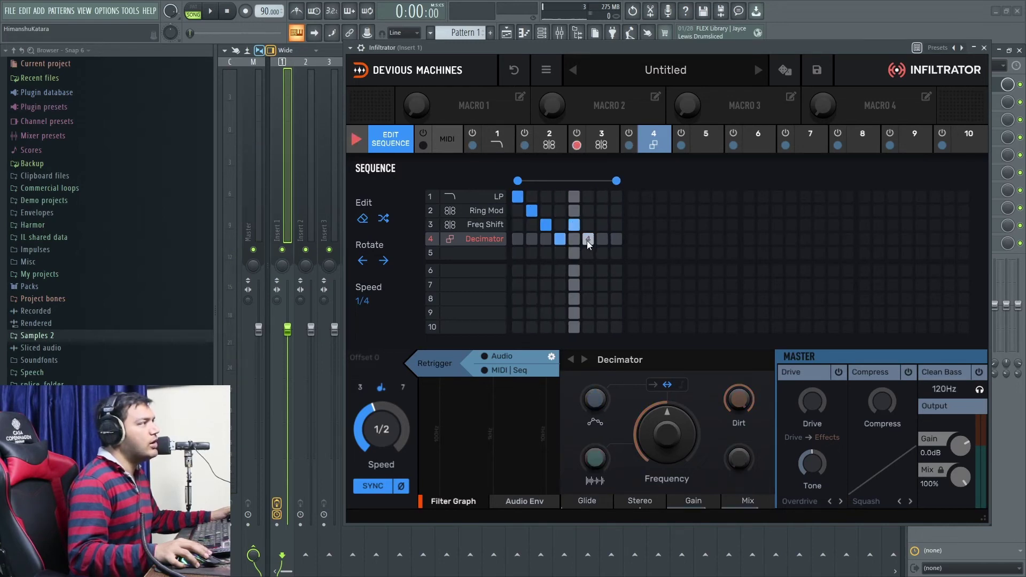
pyautogui.click(602, 224)
pyautogui.click(617, 239)
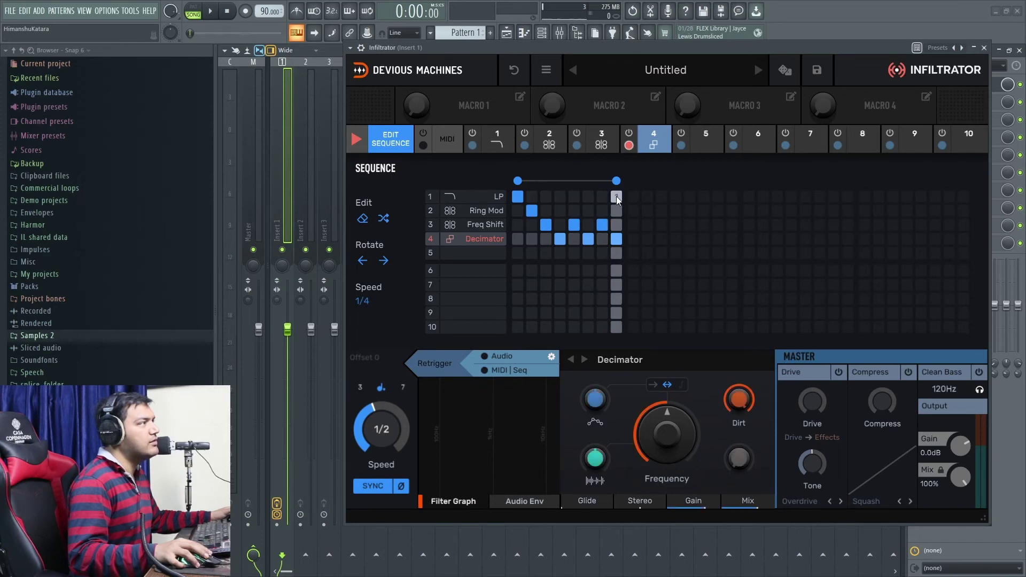
pyautogui.click(212, 11)
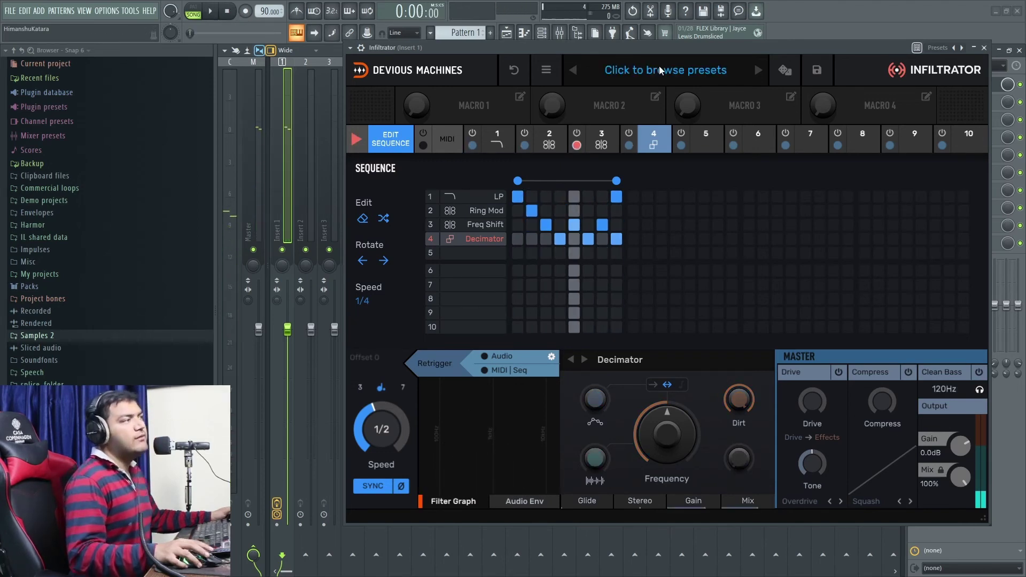
pyautogui.press('space')
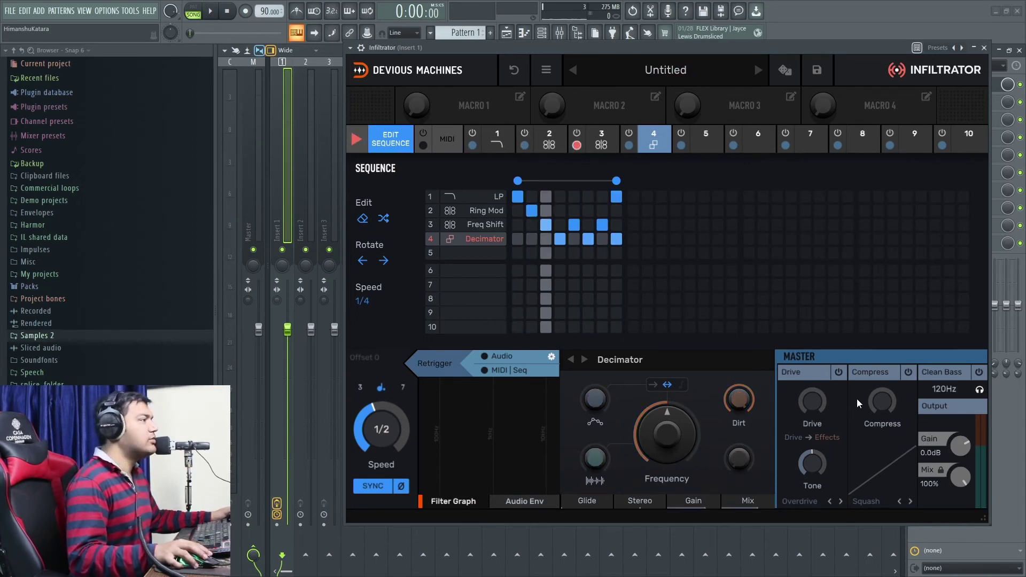
# Enable Clean Bass and Compress in the master section, and raise the Compress amount while the song plays
pyautogui.click(980, 372)
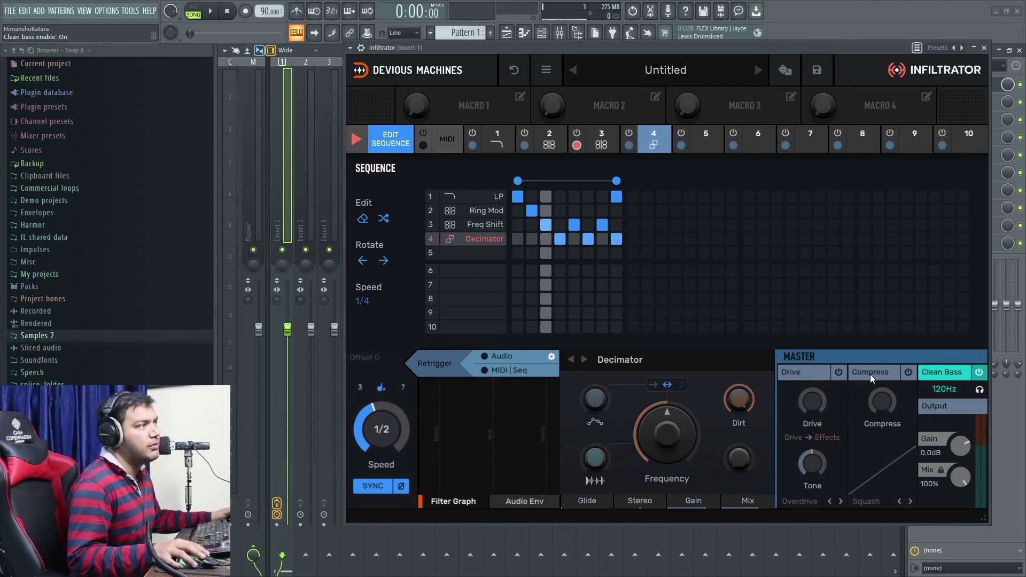
pyautogui.click(909, 372)
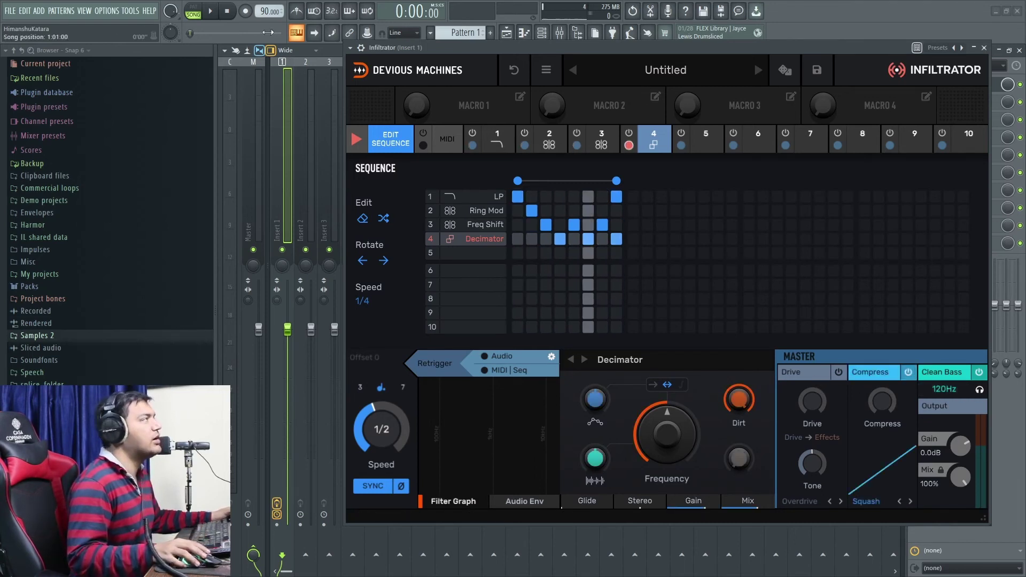
pyautogui.press('space')
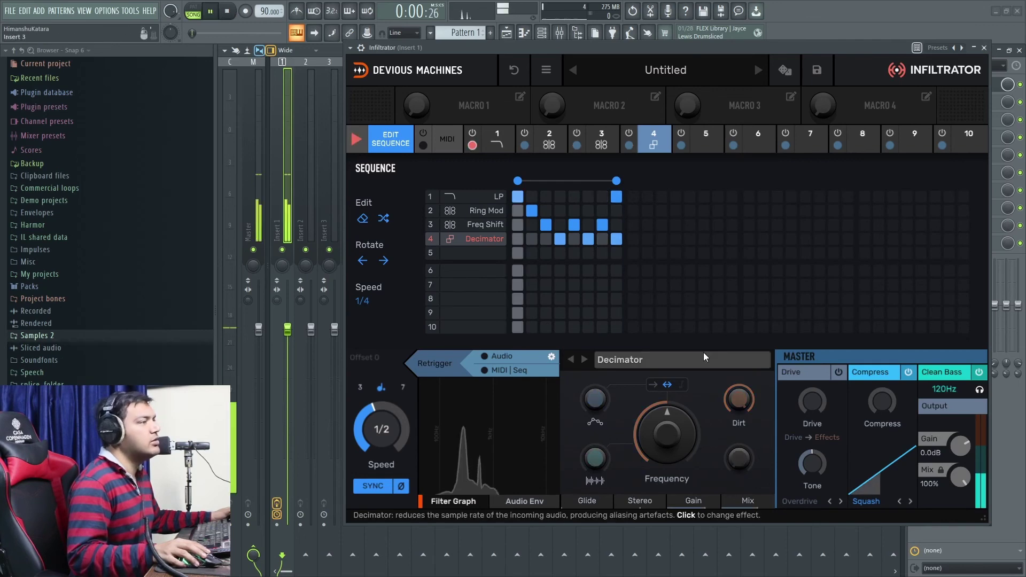
pyautogui.click(879, 398)
pyautogui.moveTo(881, 399); pyautogui.dragTo(881, 374)
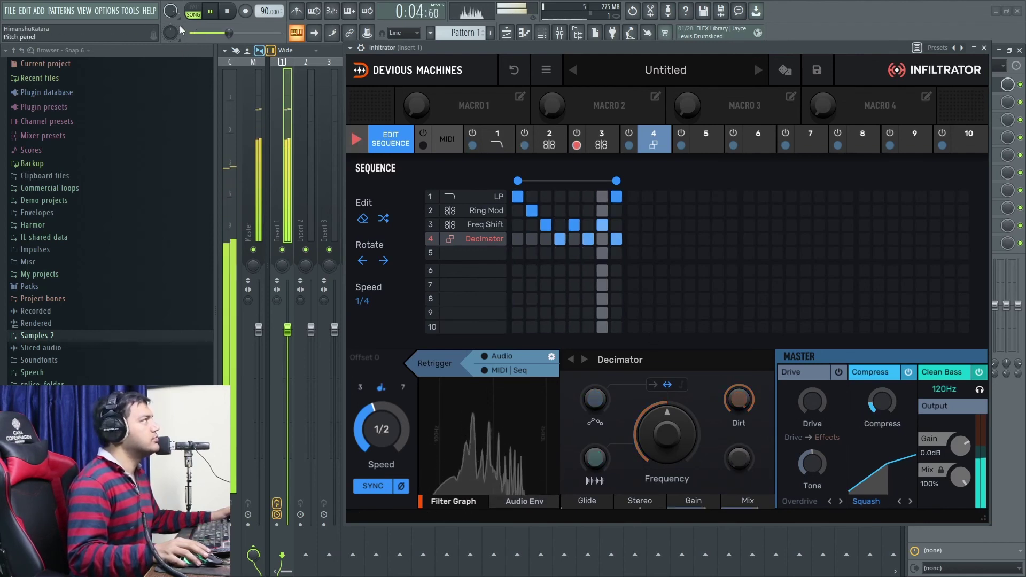
pyautogui.click(226, 15)
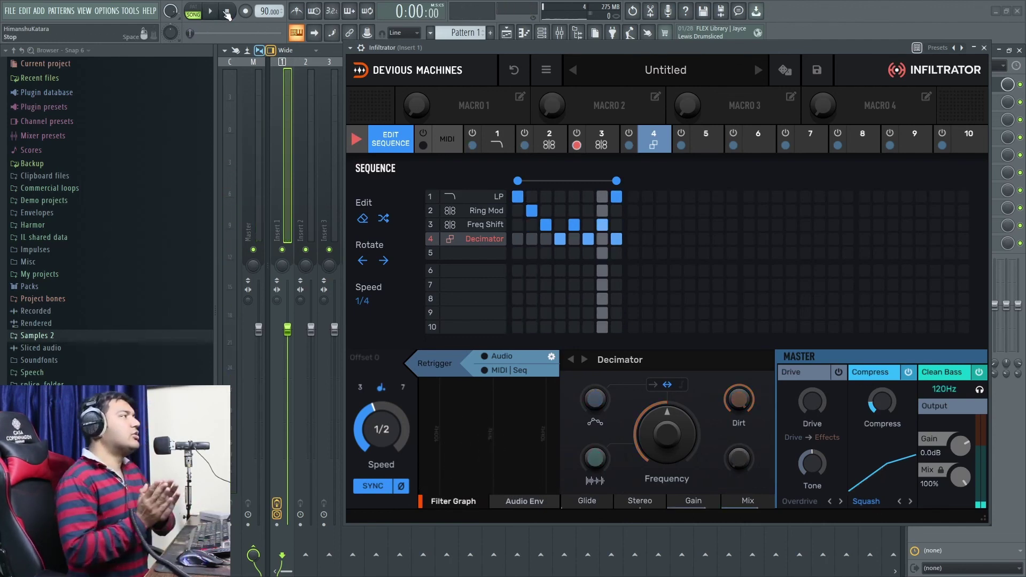